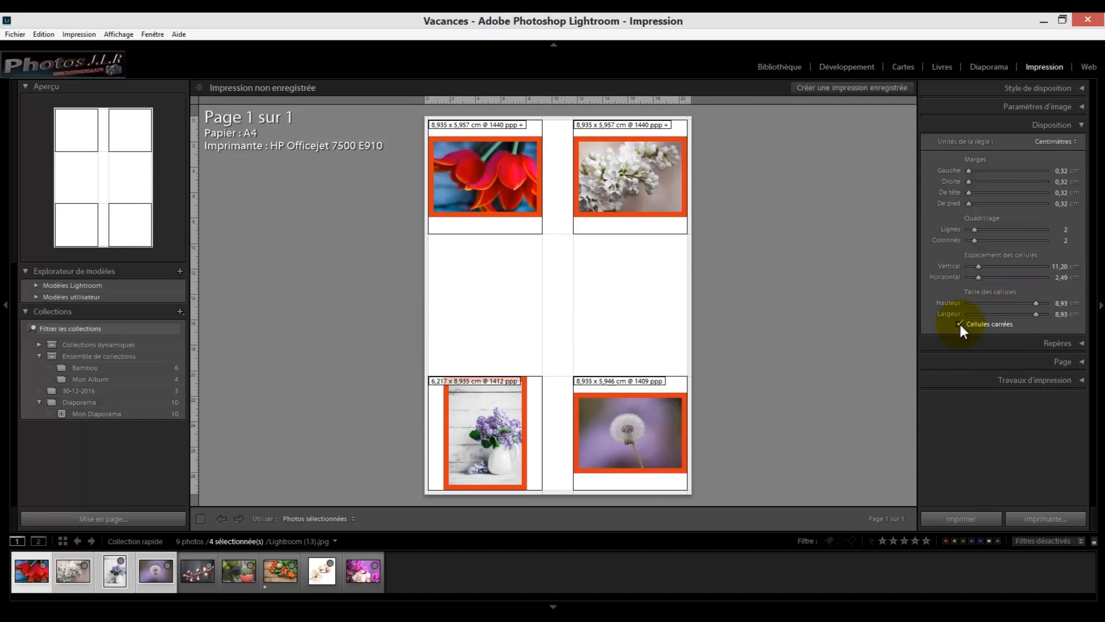
# Step: Turn off square cells and reduce the cell spacing to 1,24 cm vertically and 1,00 cm horizontally
pyautogui.click(960, 324)
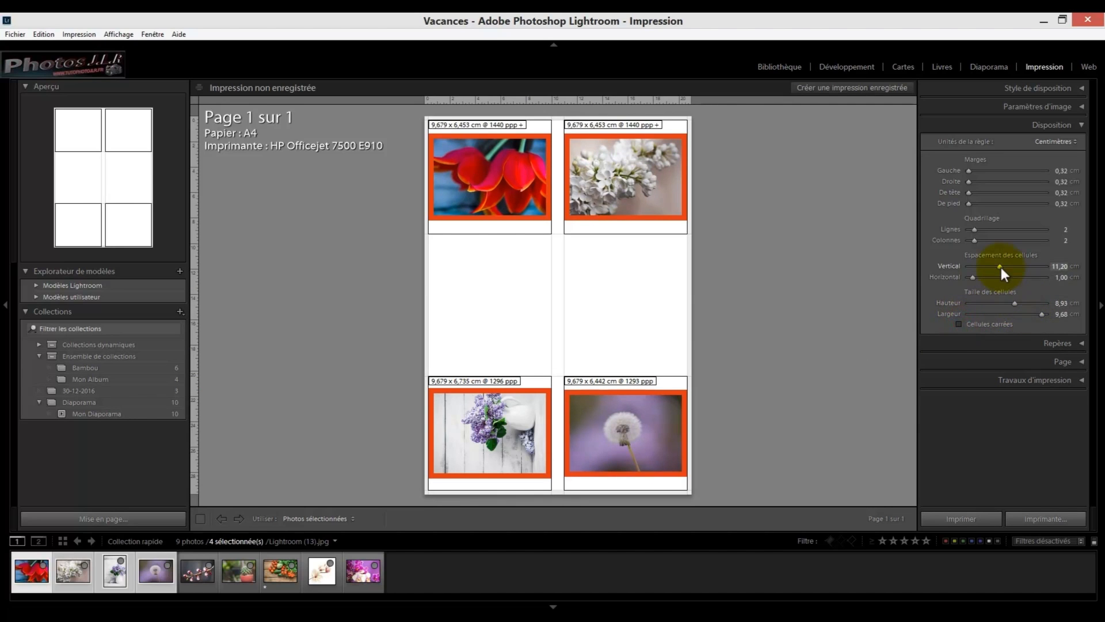
pyautogui.moveTo(1001, 267); pyautogui.dragTo(973, 278)
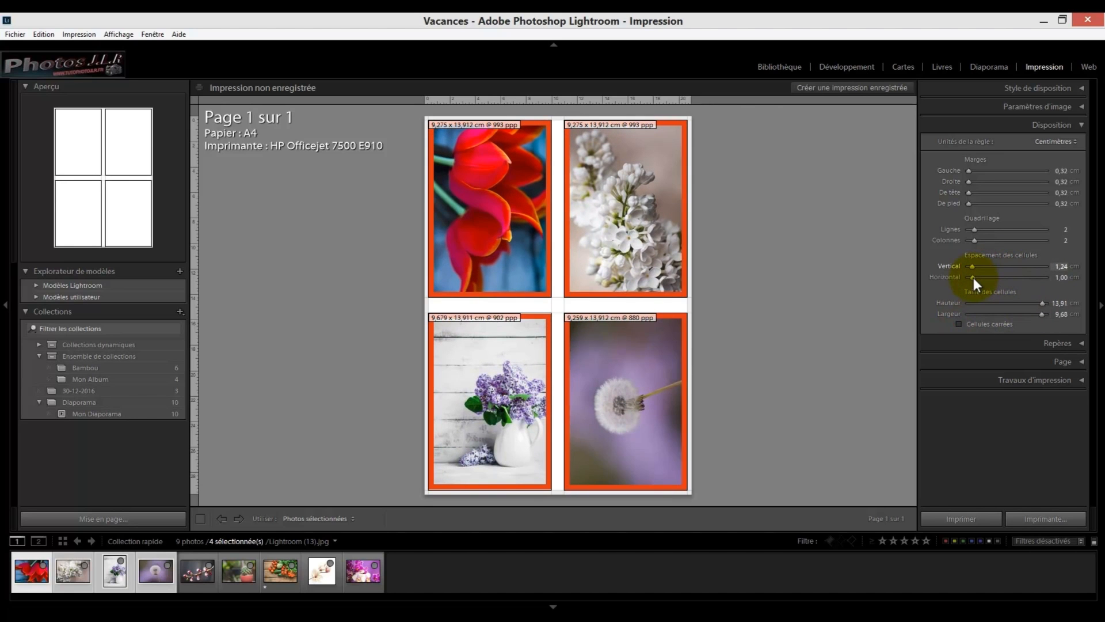
pyautogui.click(1079, 123)
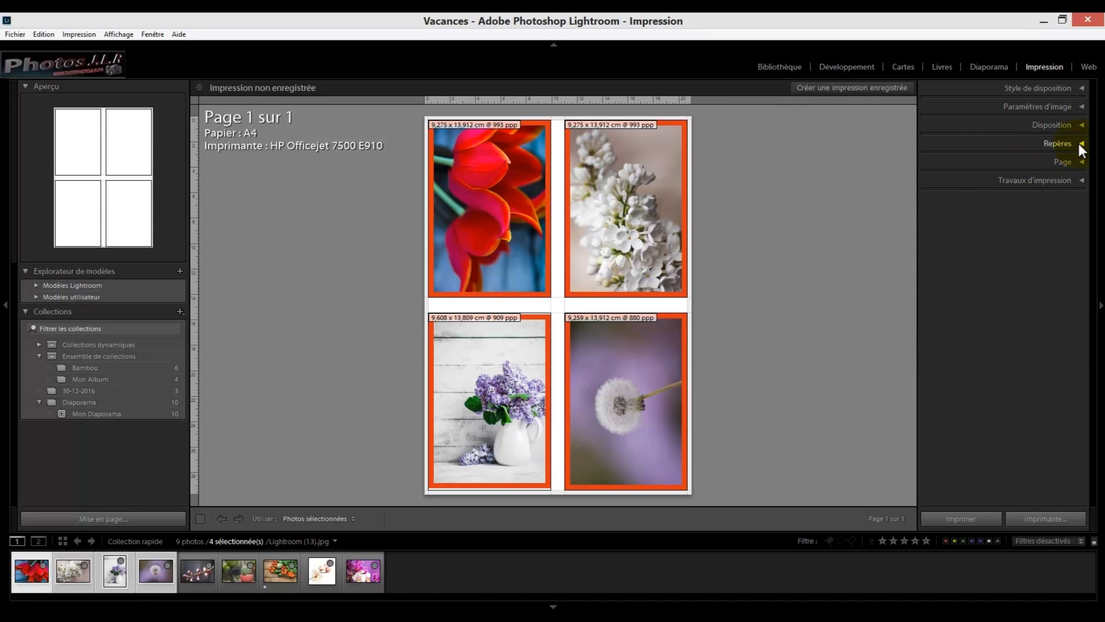
# Step: Hide the Dimensions and Cellules d'image guides on the print page
pyautogui.click(1082, 144)
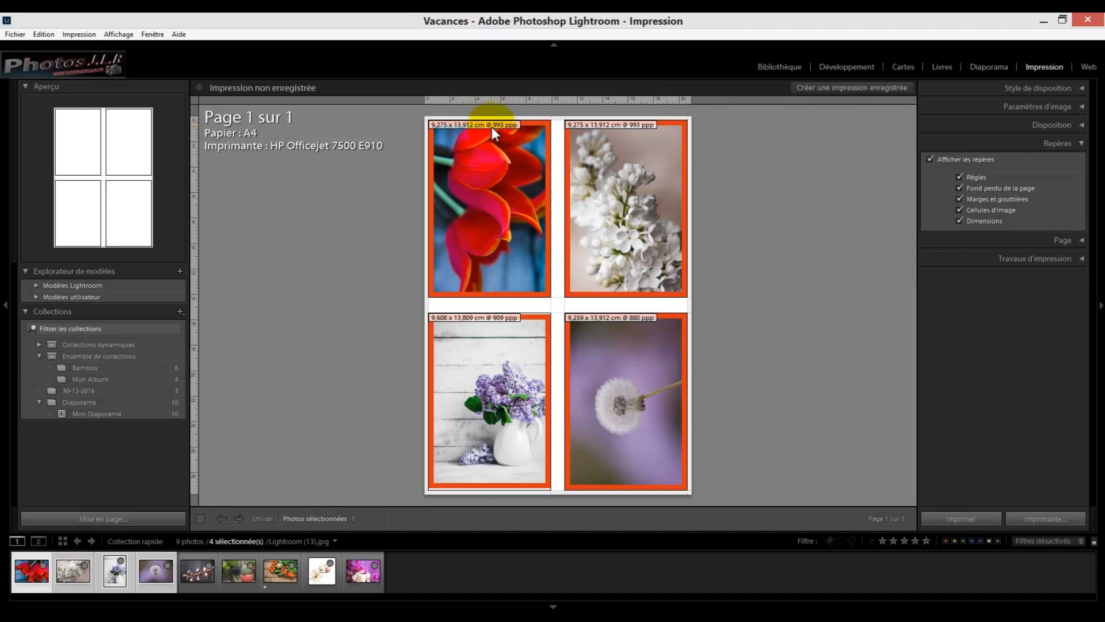
pyautogui.click(960, 221)
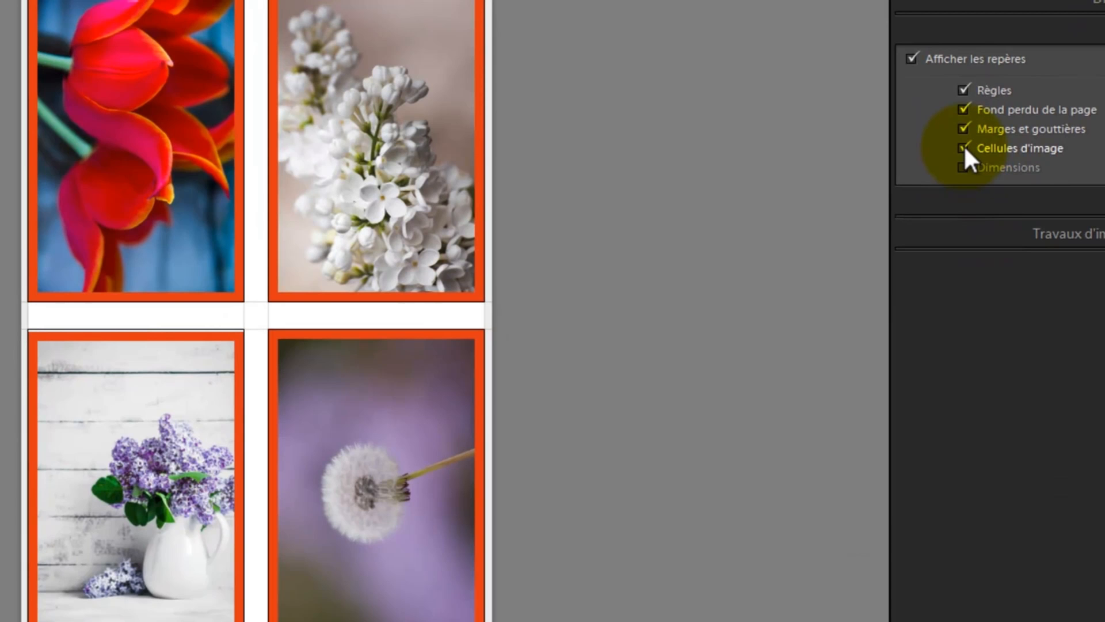
pyautogui.click(963, 148)
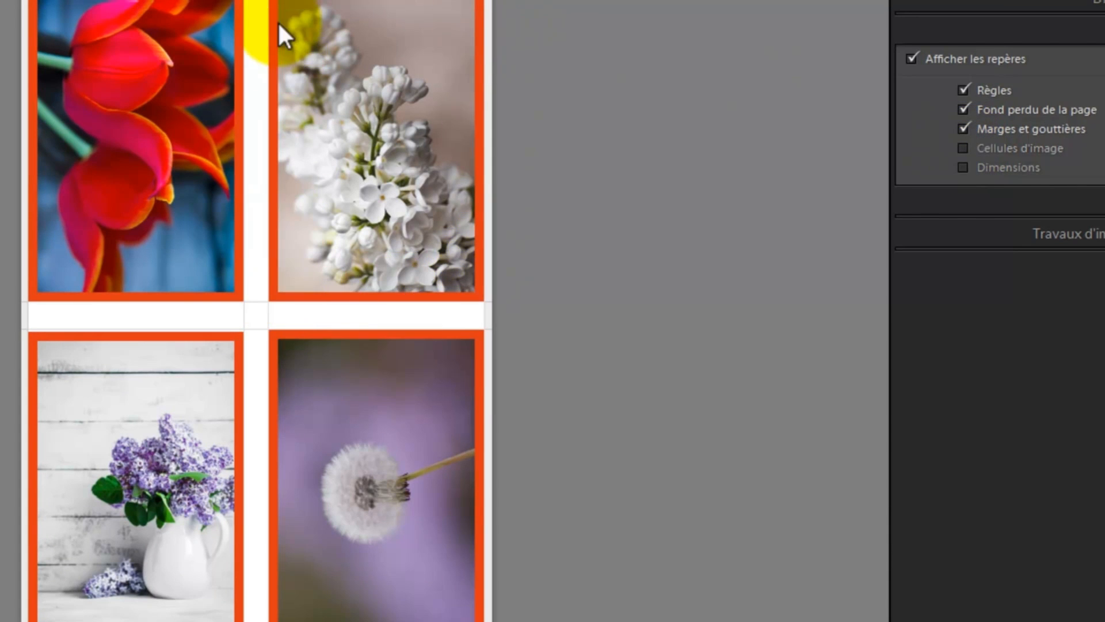
pyautogui.click(963, 148)
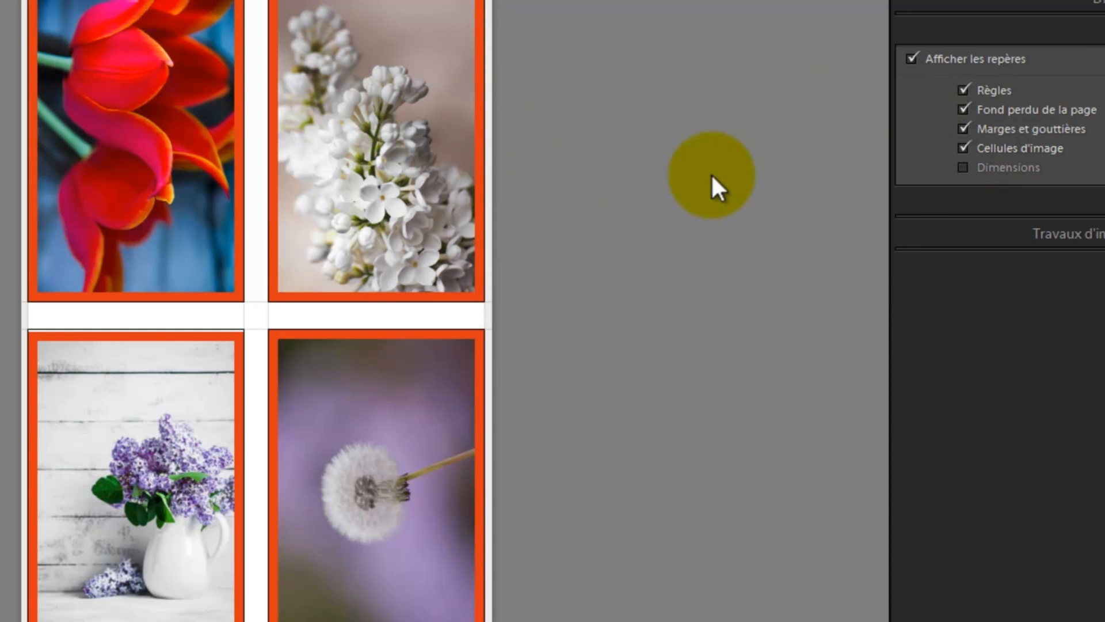
pyautogui.click(969, 145)
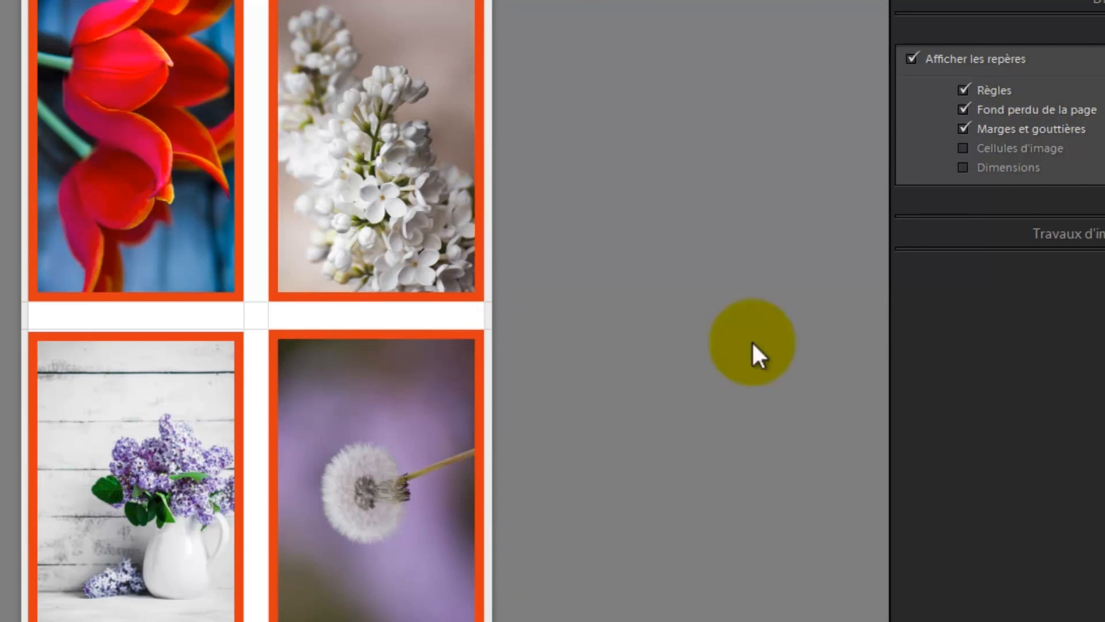
# Step: Toggle the Marges et gouttières guides to compare the page with and without them, leaving them hidden
pyautogui.click(966, 128)
pyautogui.click(964, 129)
pyautogui.click(965, 129)
pyautogui.click(964, 128)
pyautogui.click(965, 128)
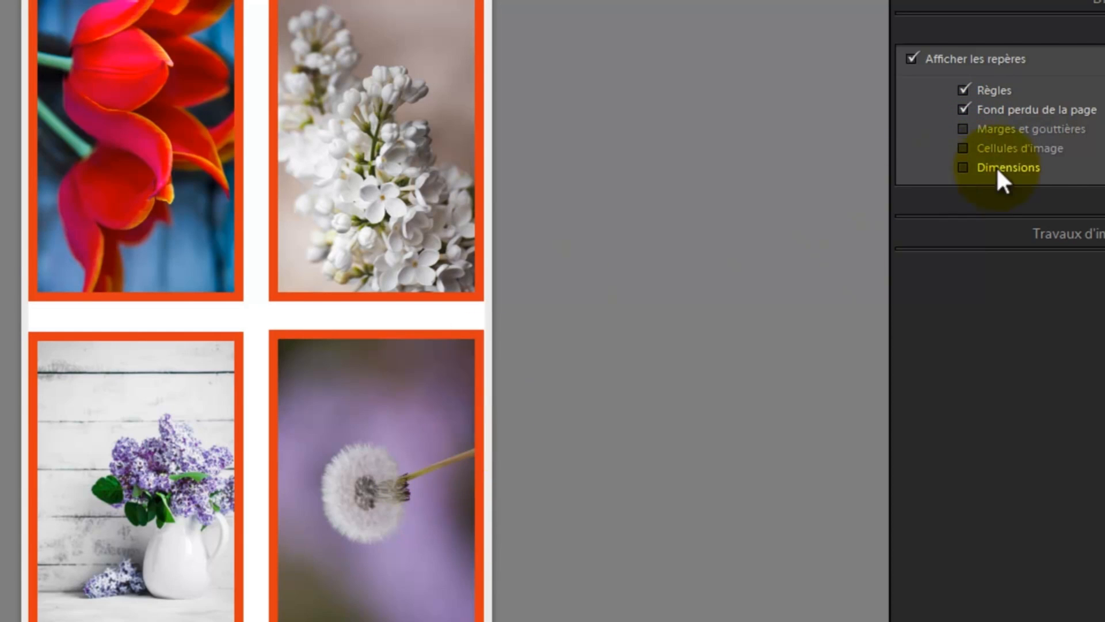
pyautogui.click(964, 128)
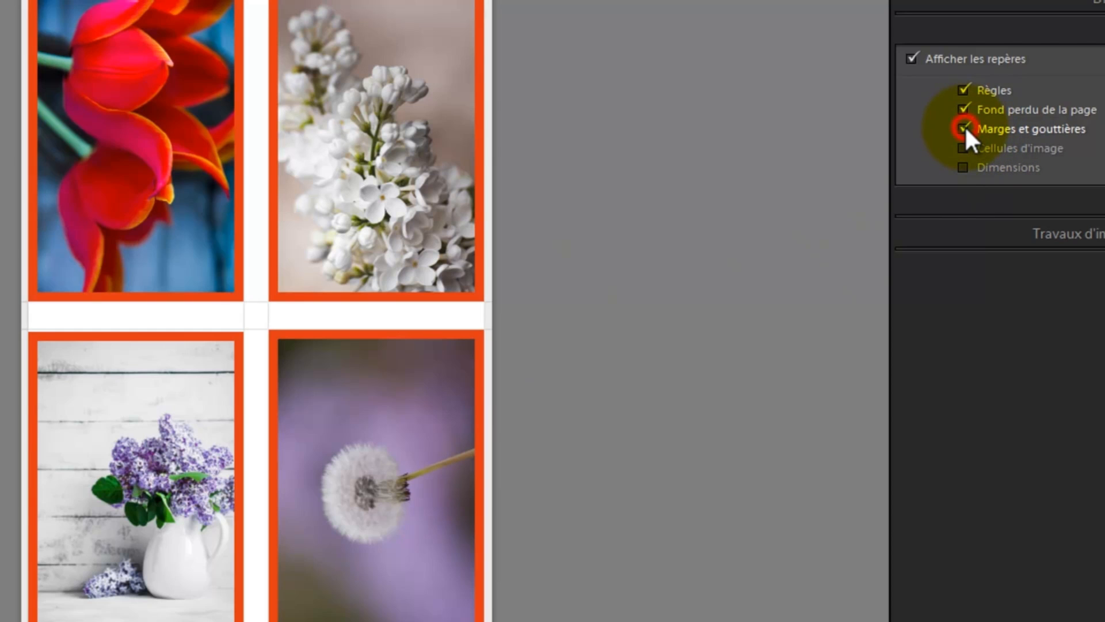
pyautogui.click(964, 129)
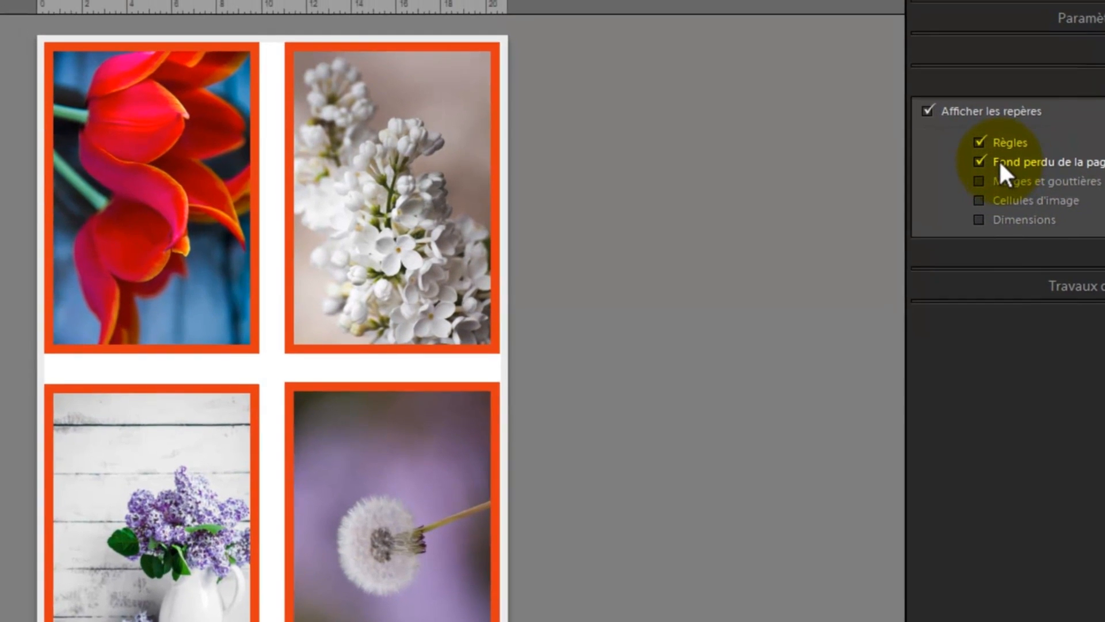
# Step: Switch the Fond perdu de la page guide off and on to compare the page's unprintable border
pyautogui.click(979, 167)
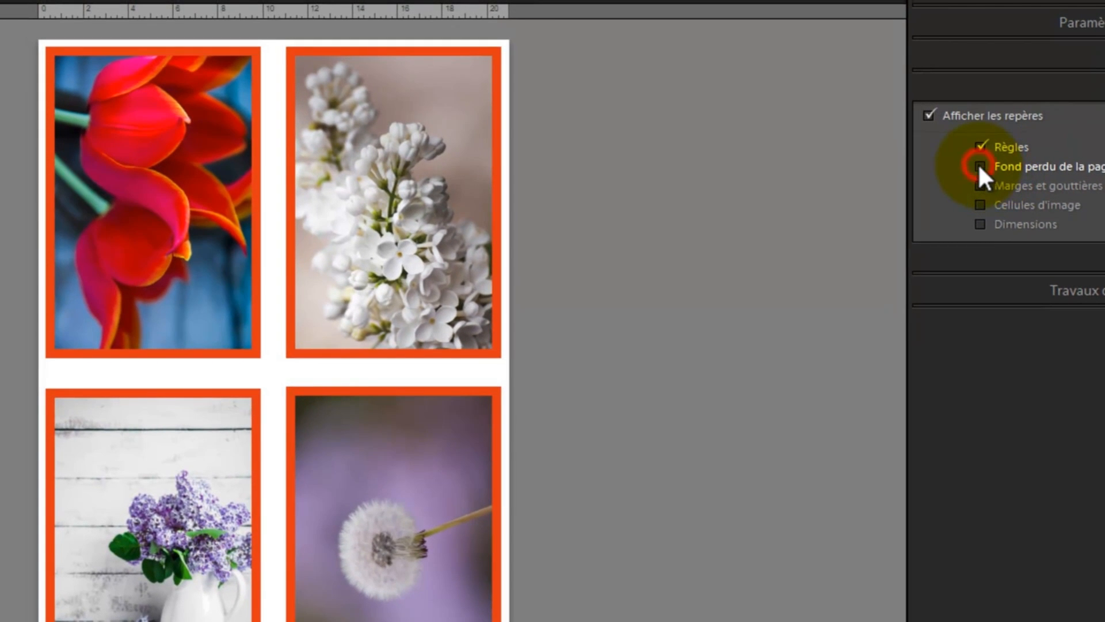
pyautogui.click(979, 166)
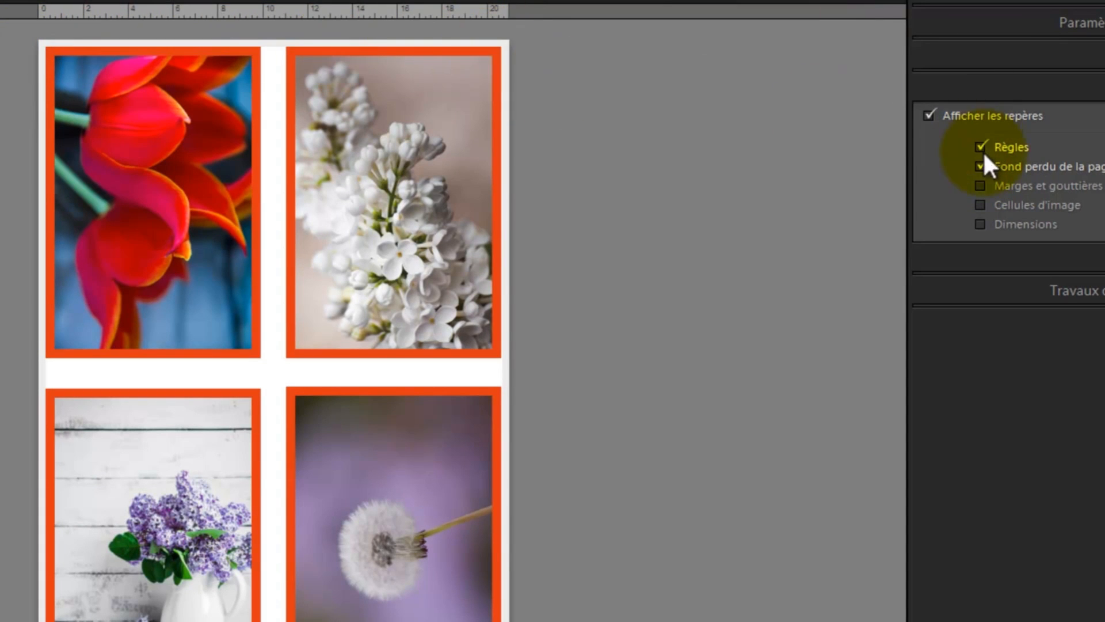
pyautogui.click(979, 166)
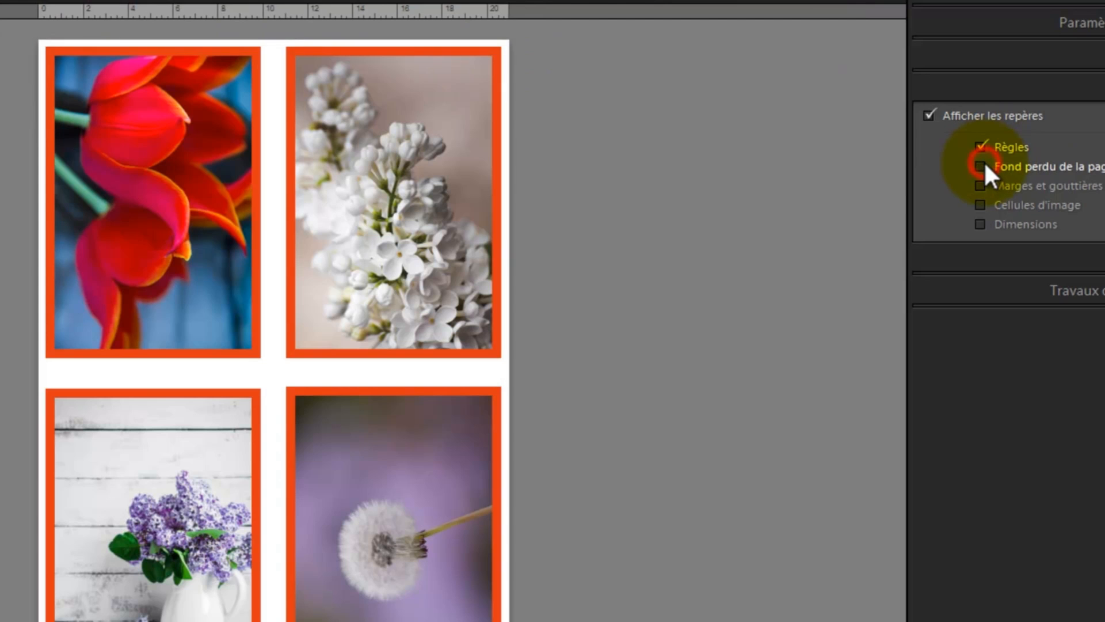
pyautogui.click(980, 166)
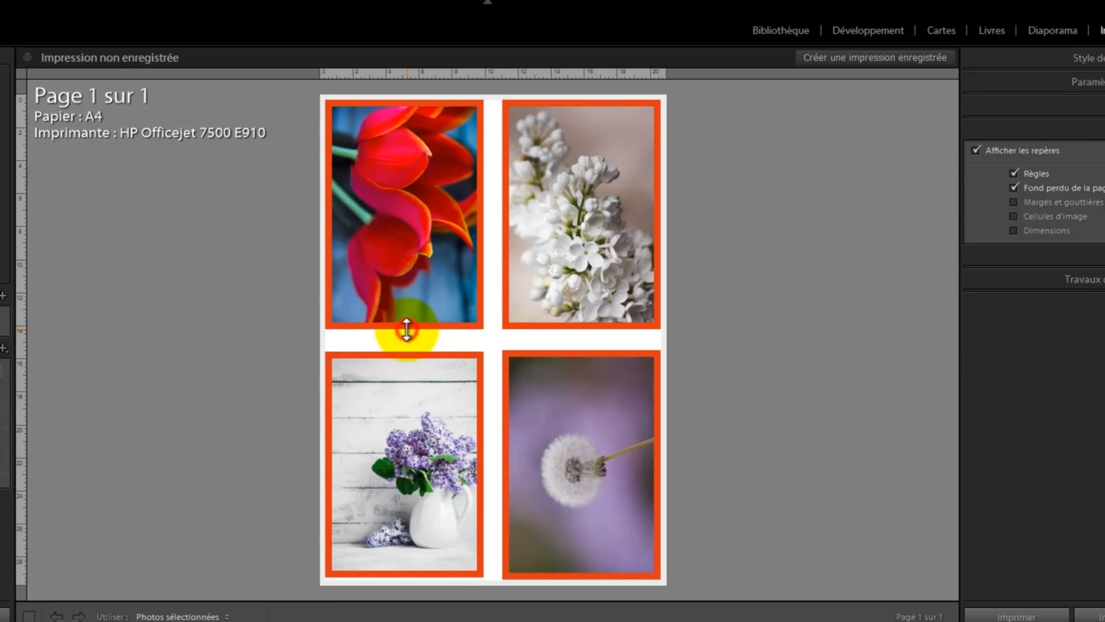
# Step: Adjust the height and width of the image cells directly on the page by moving their inner edges
pyautogui.moveTo(406, 330); pyautogui.dragTo(386, 311)
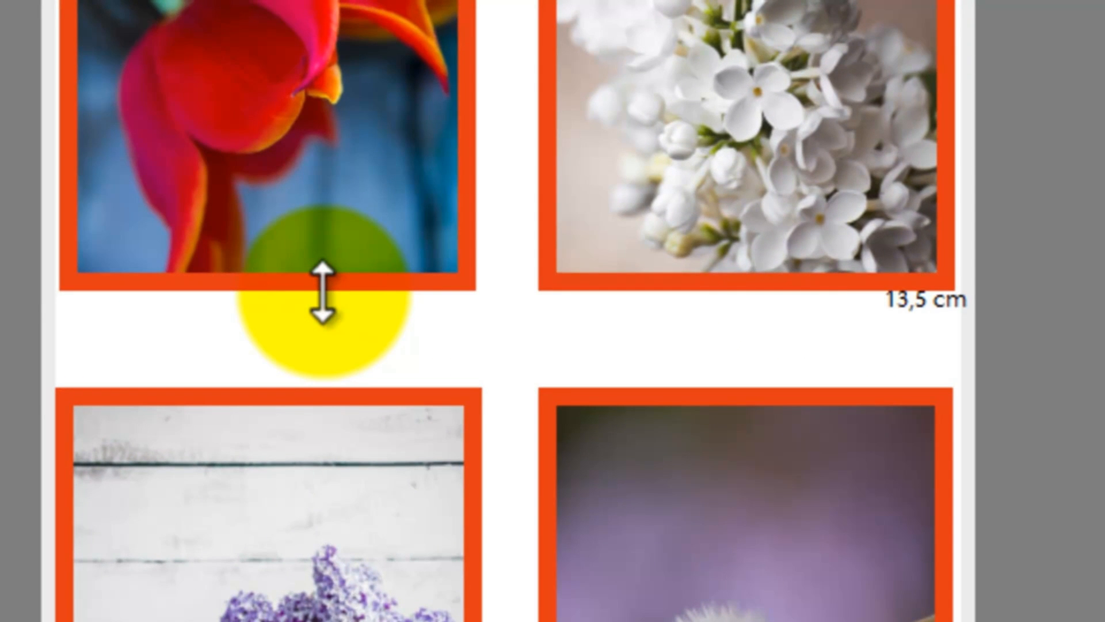
pyautogui.moveTo(323, 292); pyautogui.dragTo(325, 305)
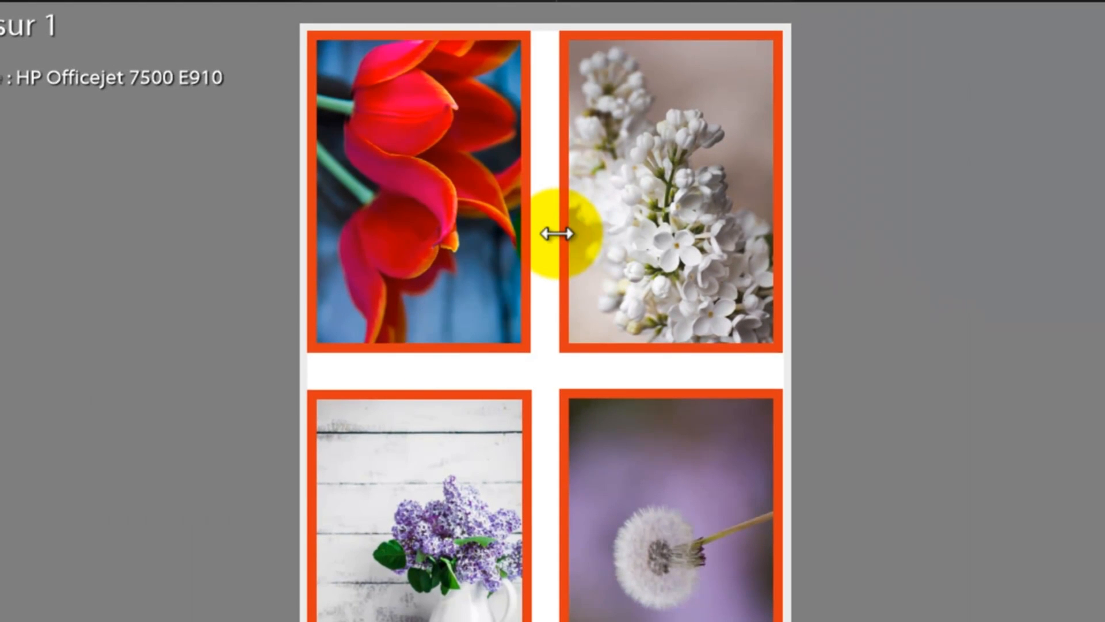
pyautogui.moveTo(556, 234)
pyautogui.mouseDown()
pyautogui.moveTo(568, 230)
pyautogui.moveTo(562, 236)
pyautogui.mouseUp()
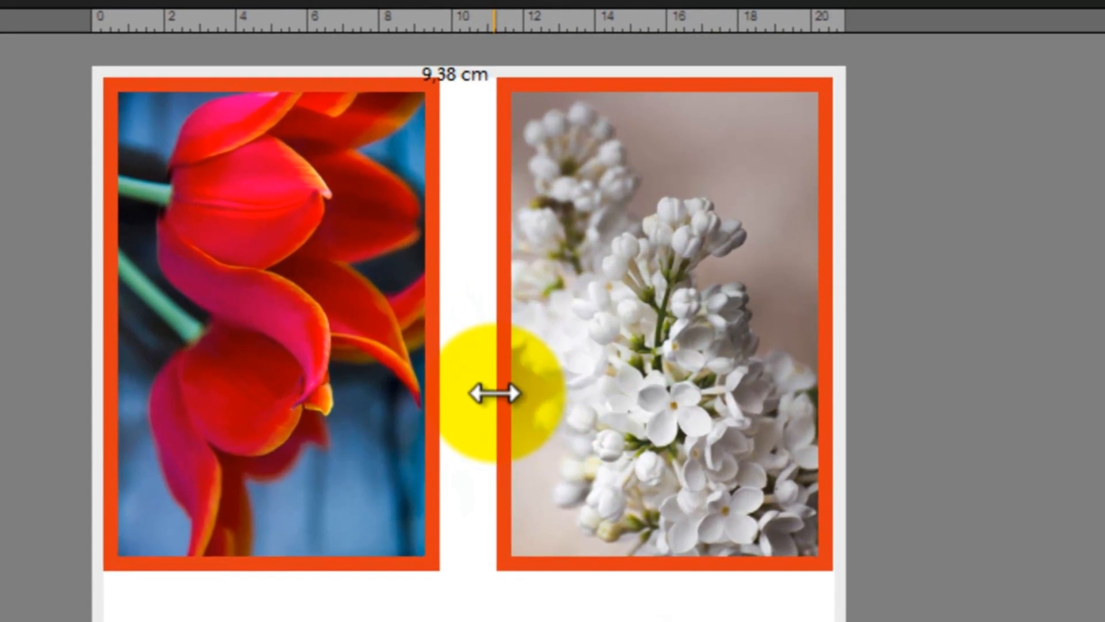
pyautogui.moveTo(493, 393); pyautogui.dragTo(481, 397)
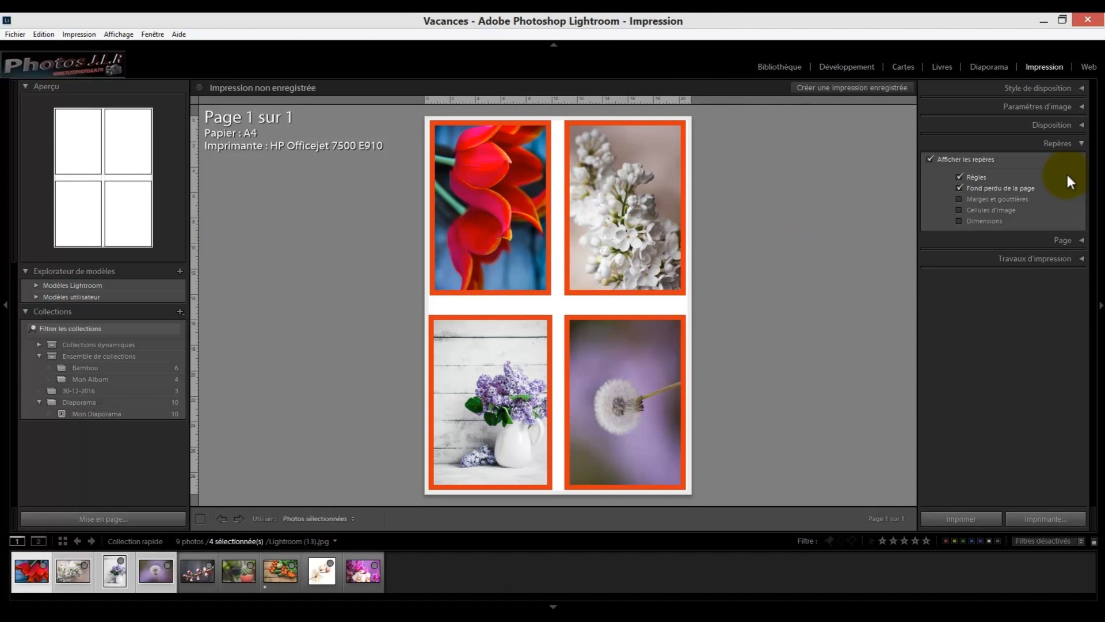
# Step: Enable the page background colour and set it to a pale yellow of R 92, V 92, B 68 %
pyautogui.click(1082, 143)
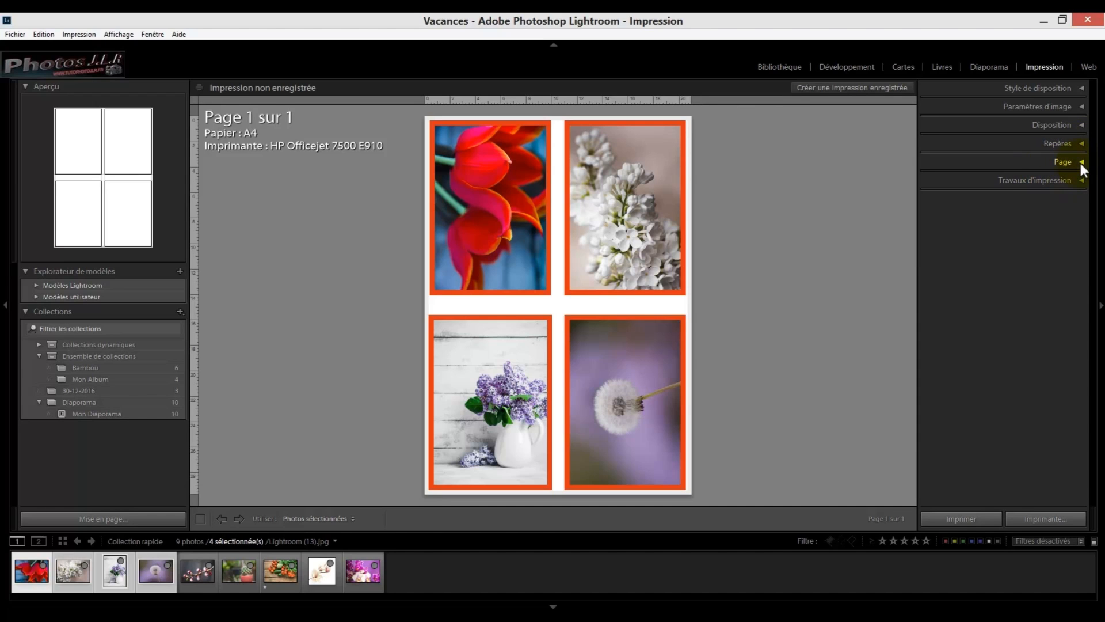
pyautogui.click(1082, 161)
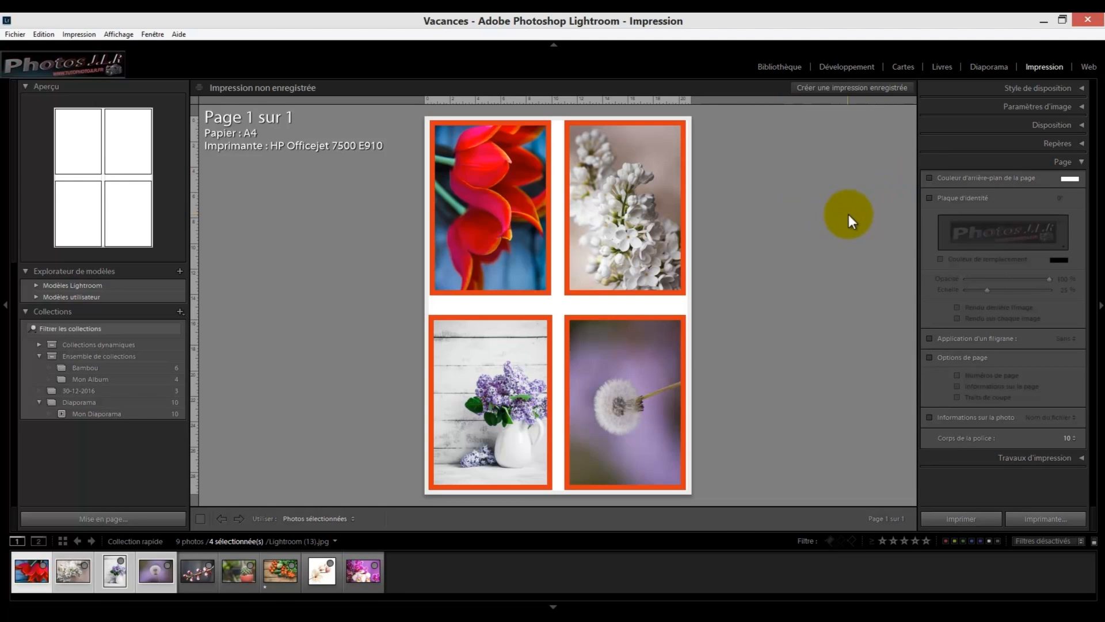
pyautogui.click(930, 178)
pyautogui.click(1070, 179)
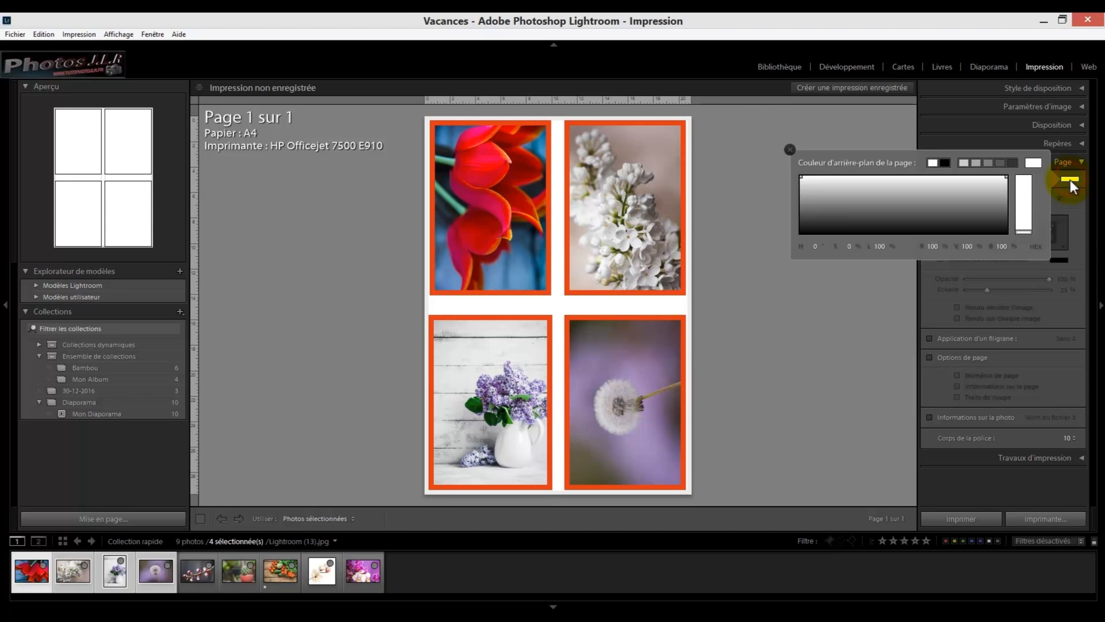
pyautogui.click(1022, 196)
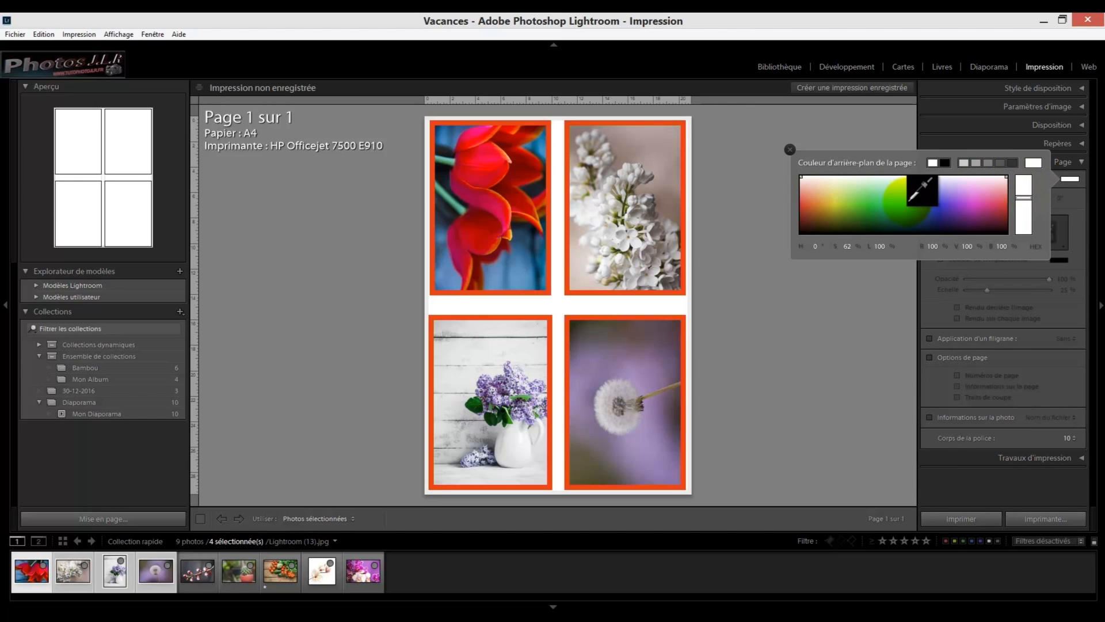
pyautogui.click(834, 206)
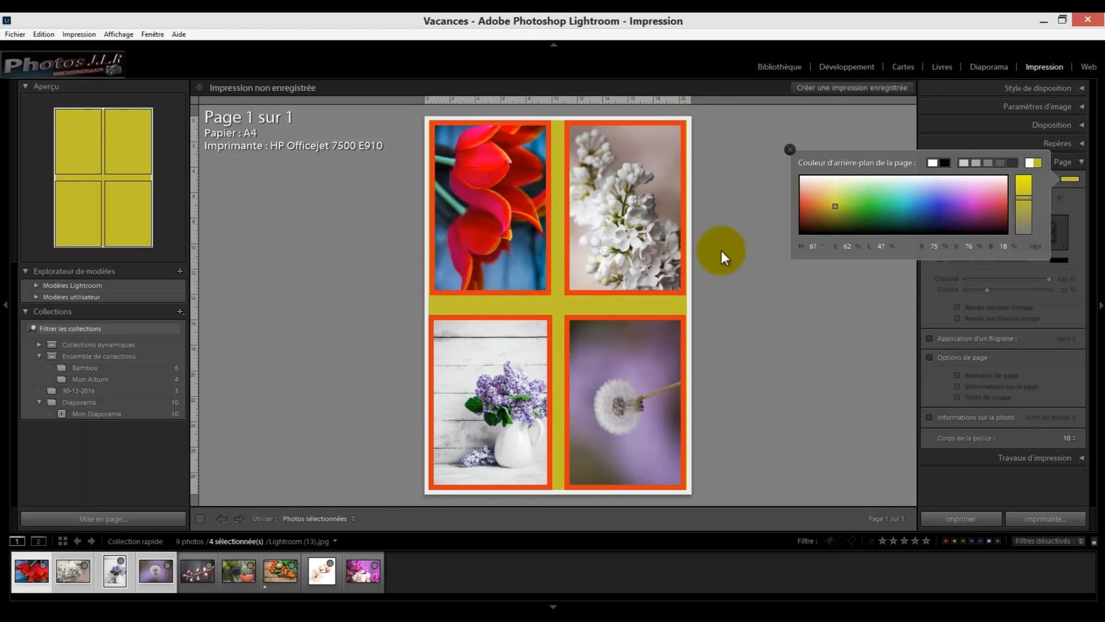
pyautogui.click(835, 196)
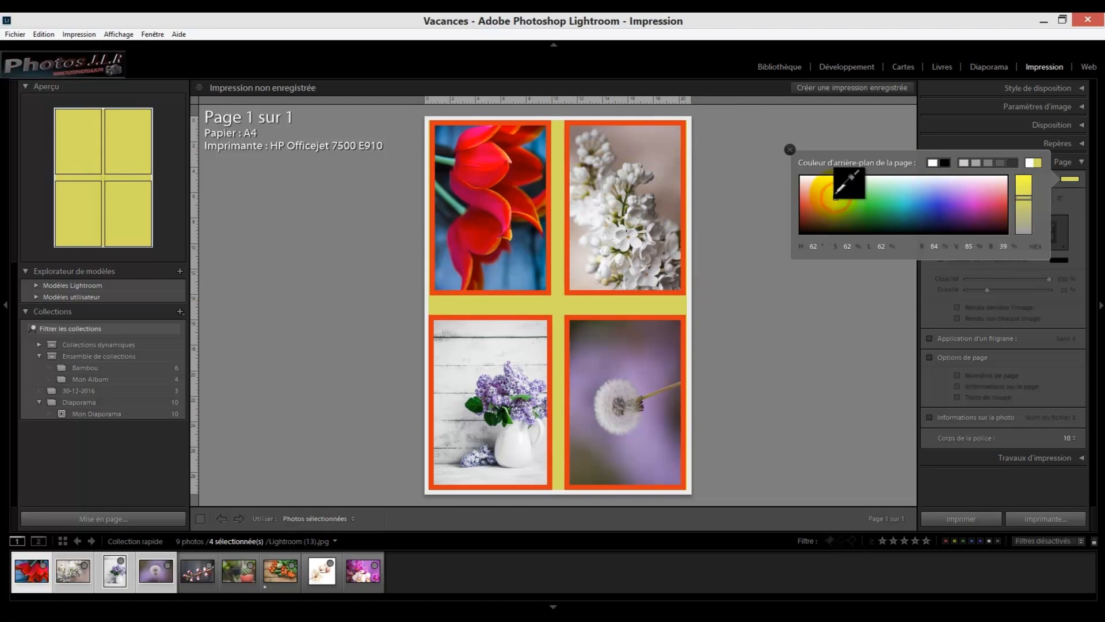
pyautogui.click(833, 187)
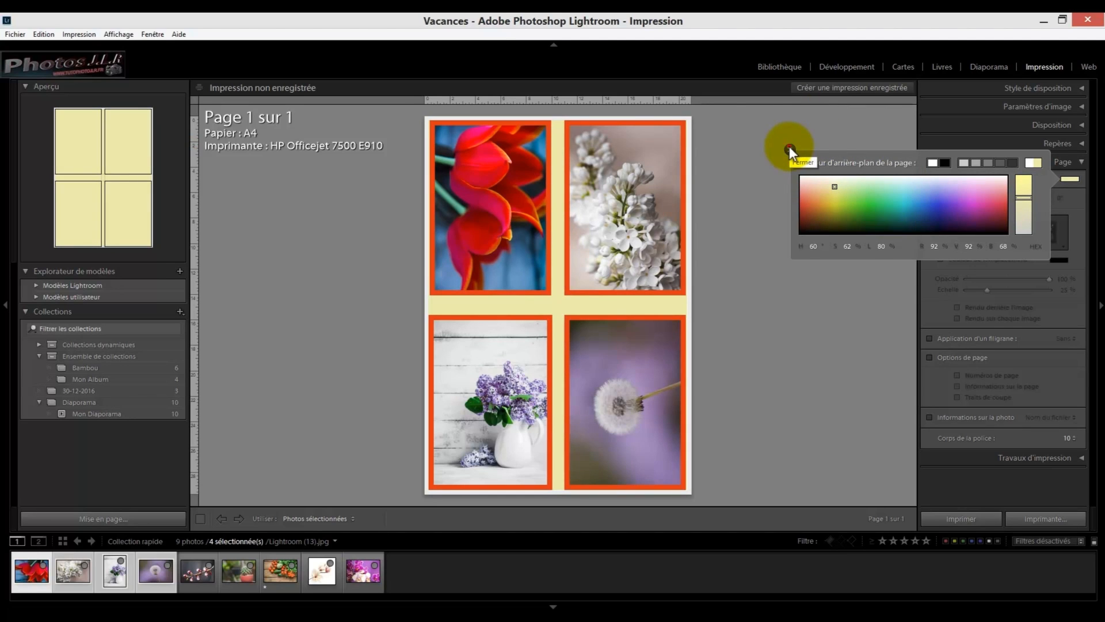
pyautogui.click(789, 146)
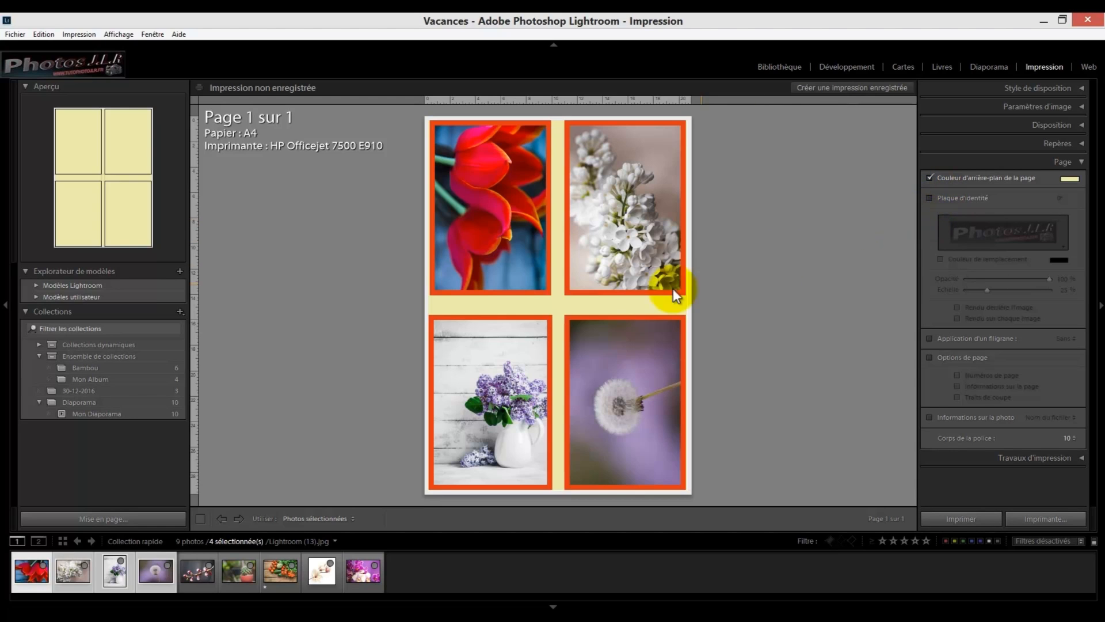
# Step: Enable the identity plate on the page and change it from the graphic to a text-style plate reading "Photos"
pyautogui.click(929, 198)
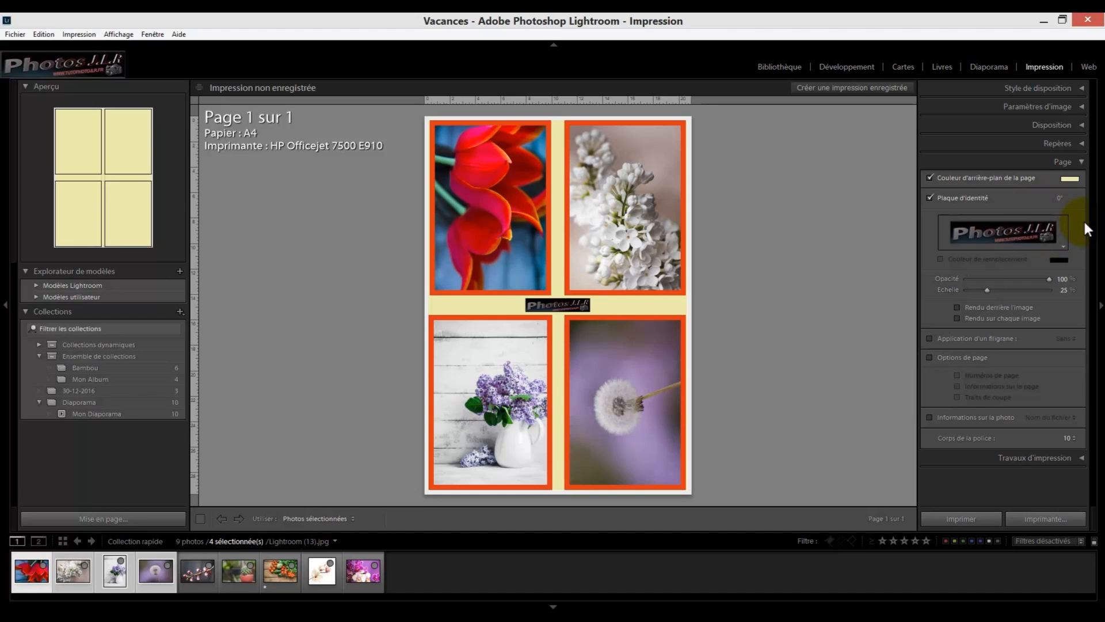
pyautogui.click(1062, 246)
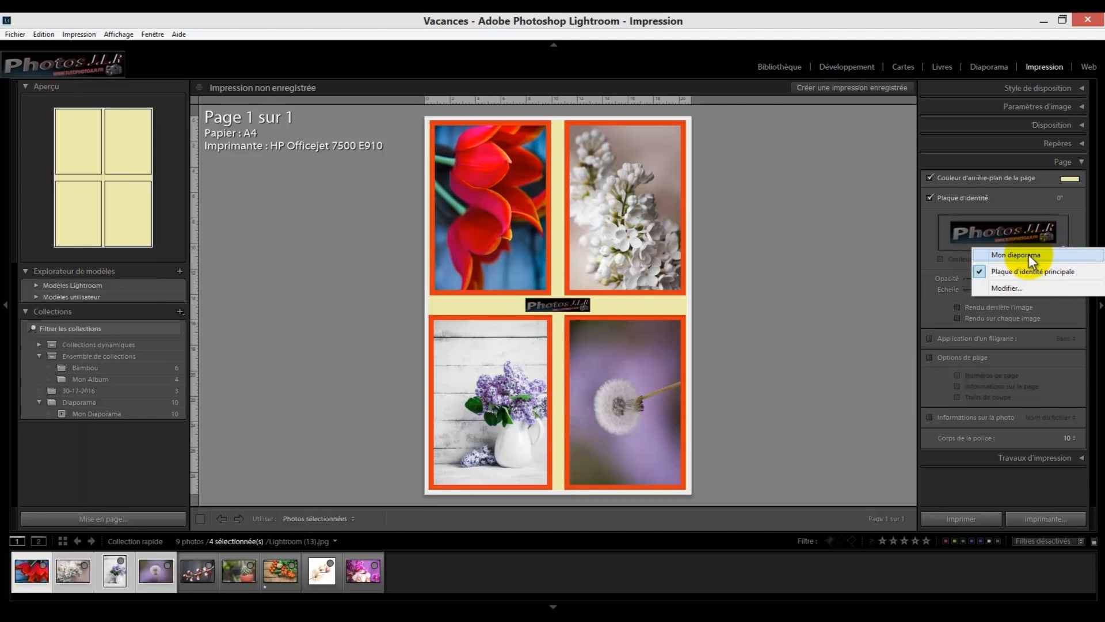
pyautogui.click(1003, 288)
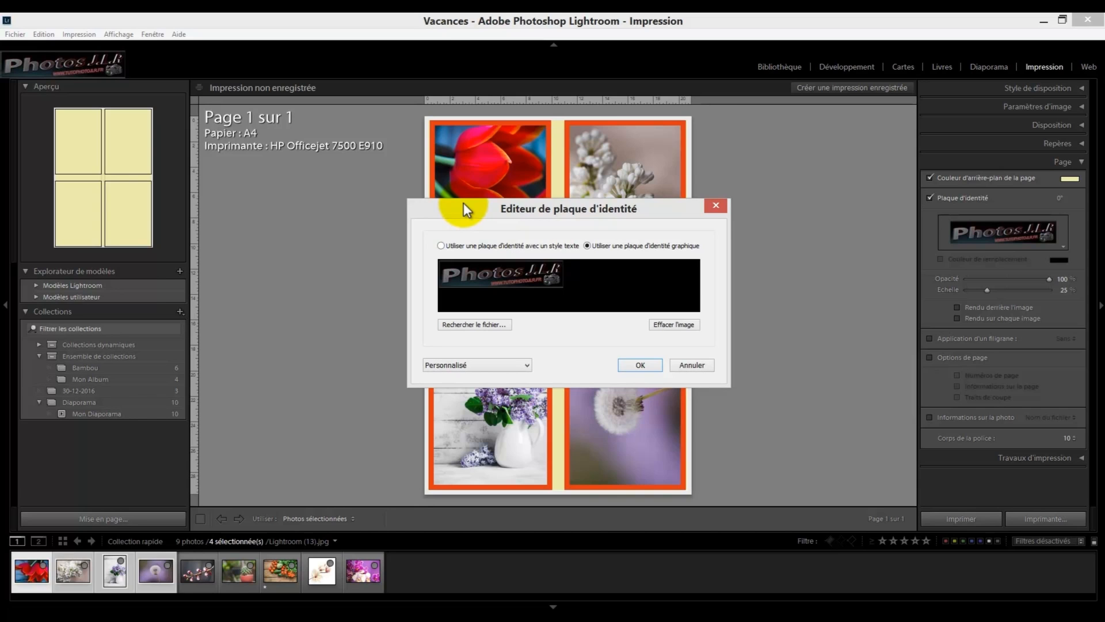
pyautogui.click(440, 246)
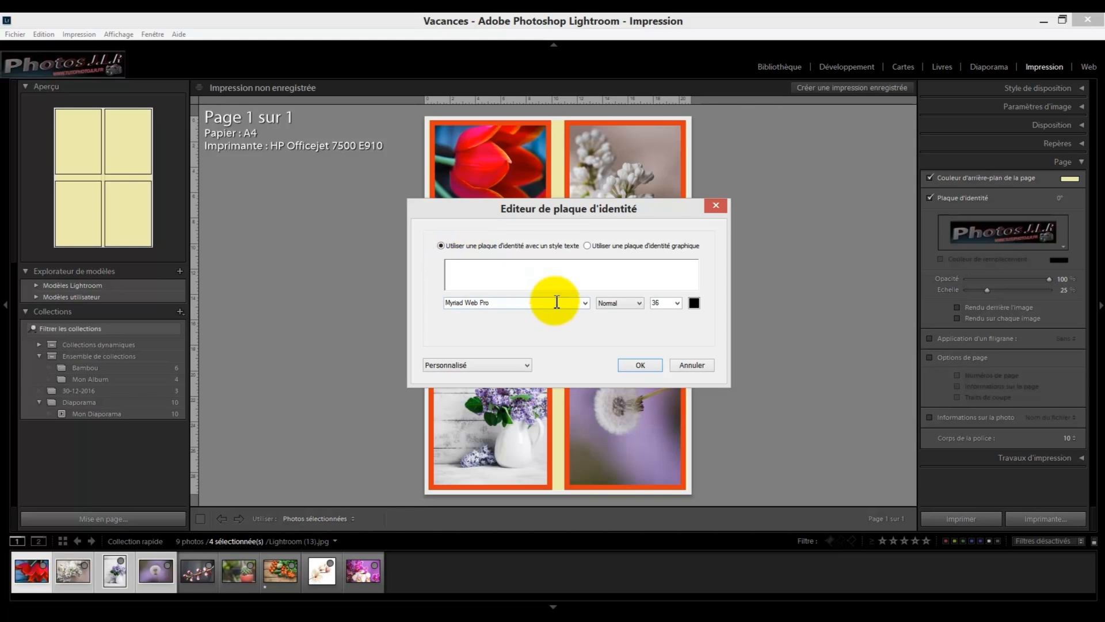
pyautogui.moveTo(662, 212); pyautogui.dragTo(905, 195)
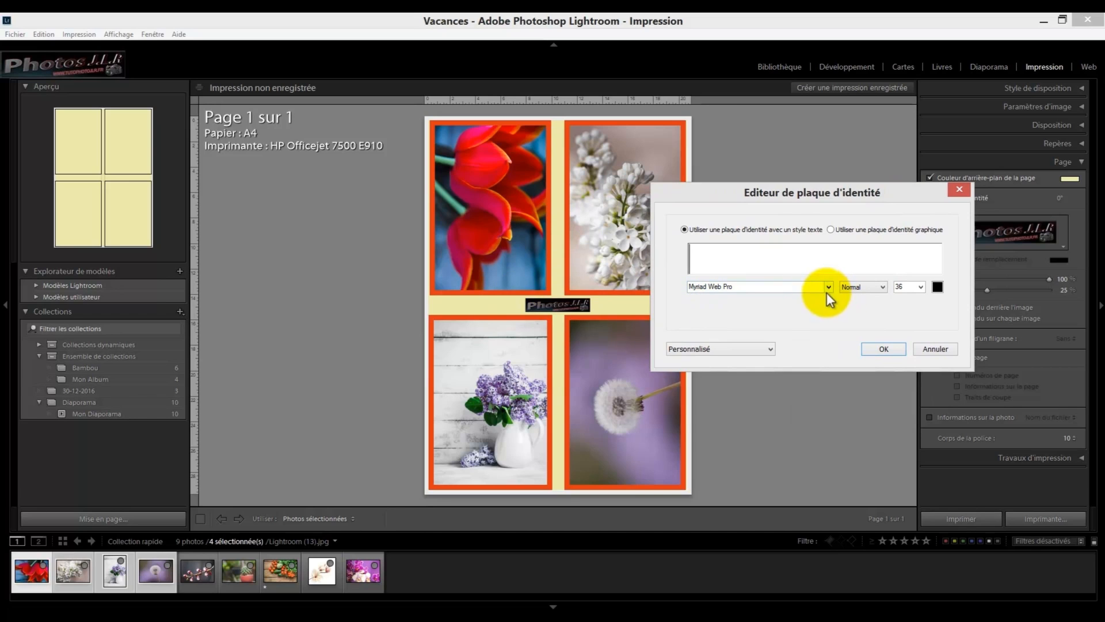
pyautogui.write('Photos')
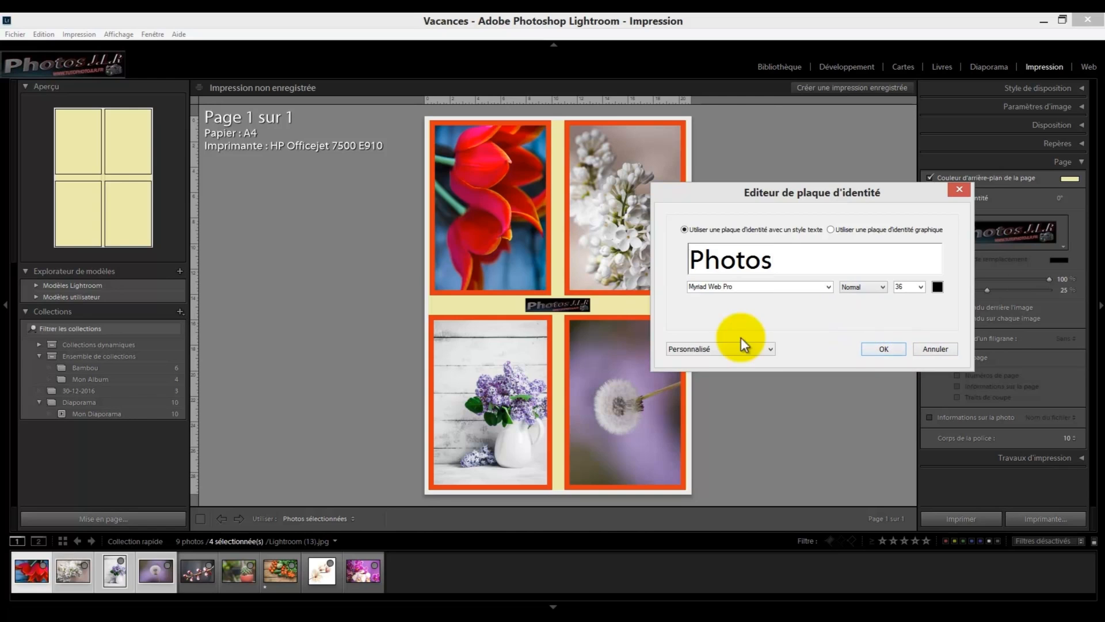
pyautogui.click(771, 349)
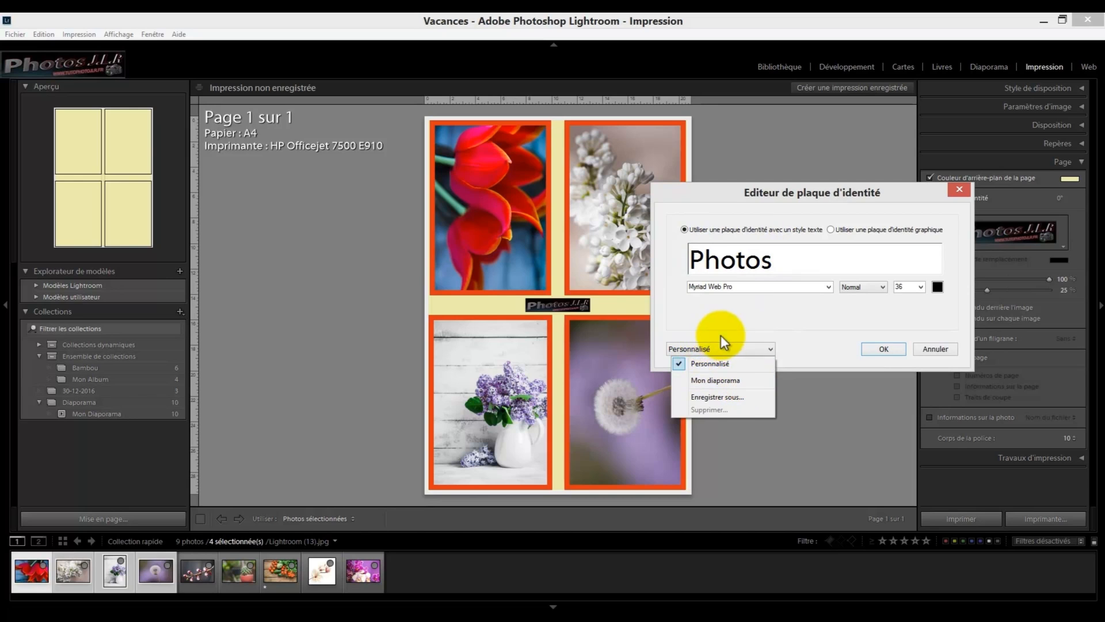
pyautogui.click(772, 316)
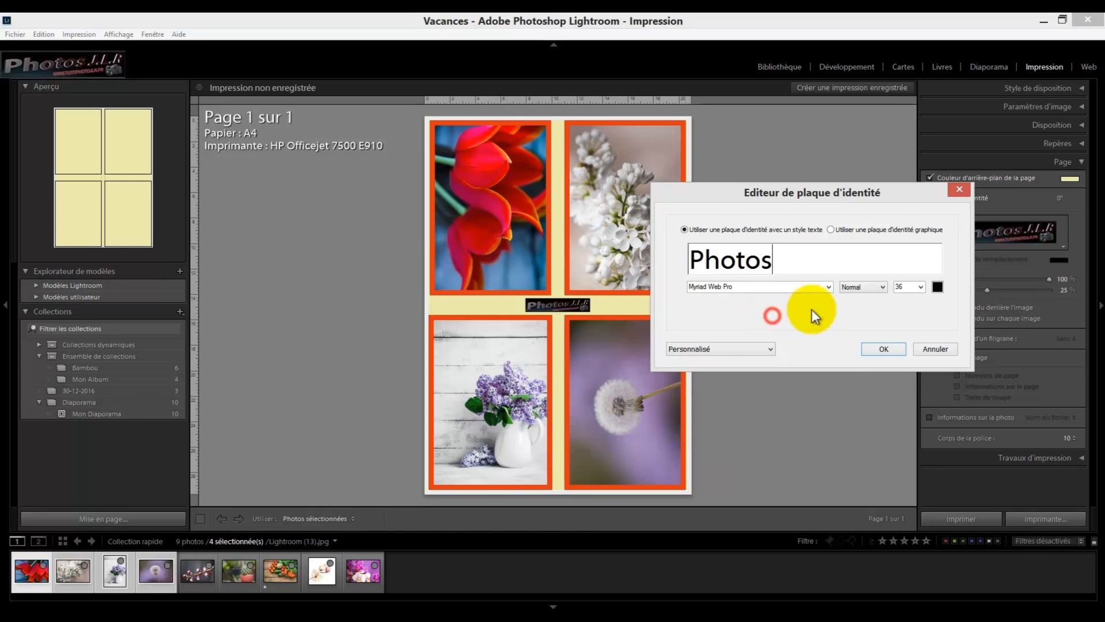
pyautogui.click(884, 349)
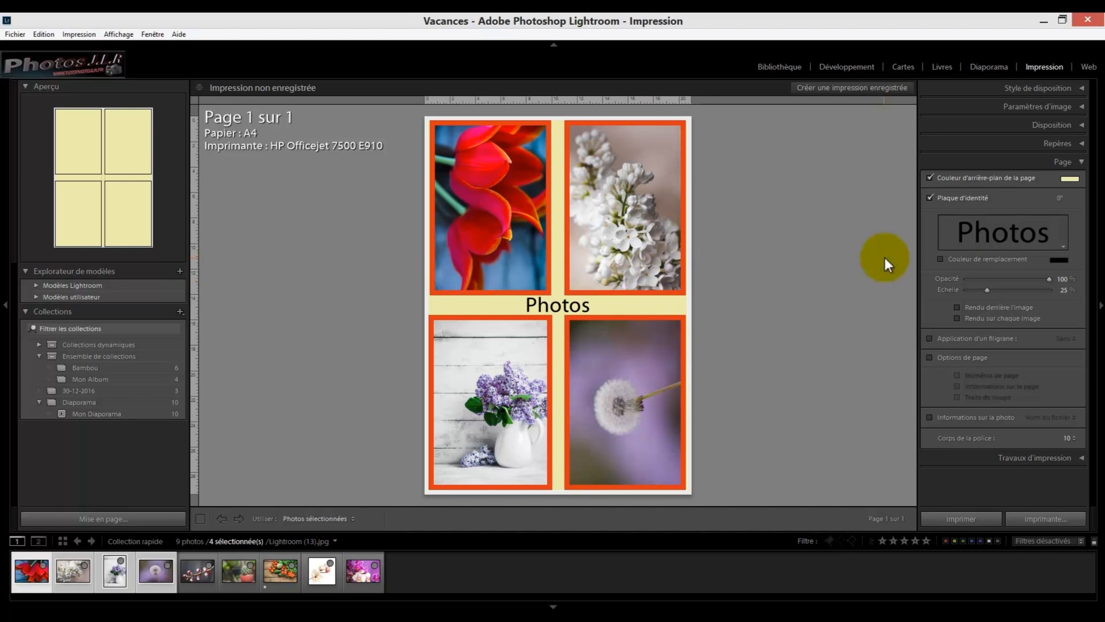
# Step: Set the identity plate's opacity to 73 % and scale to 29 %, and position it between the two rows of photos
pyautogui.click(941, 259)
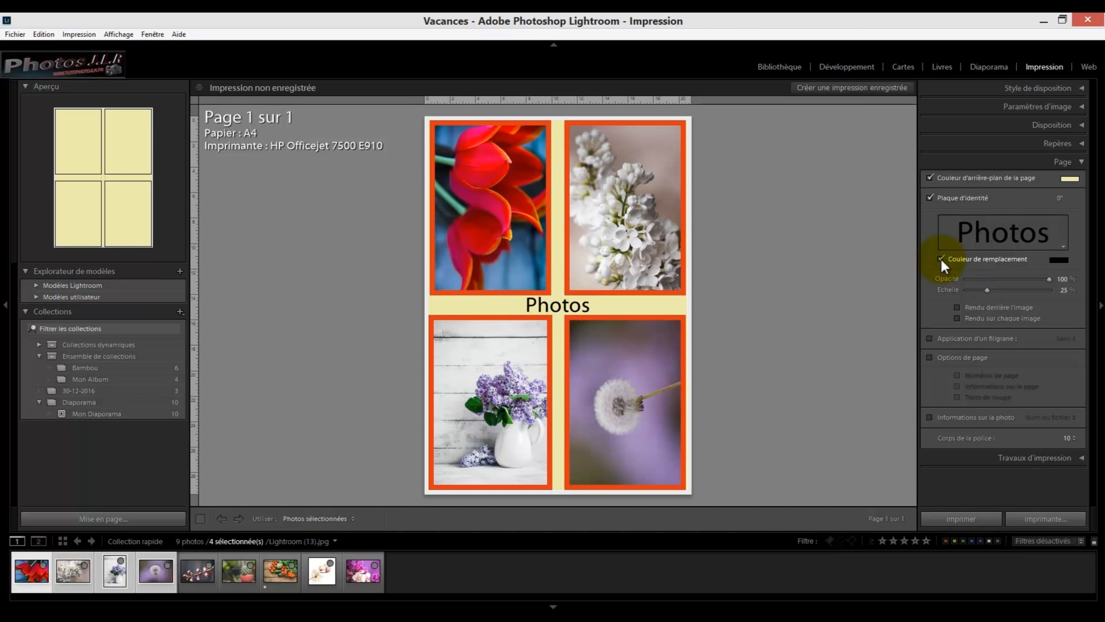
pyautogui.click(941, 259)
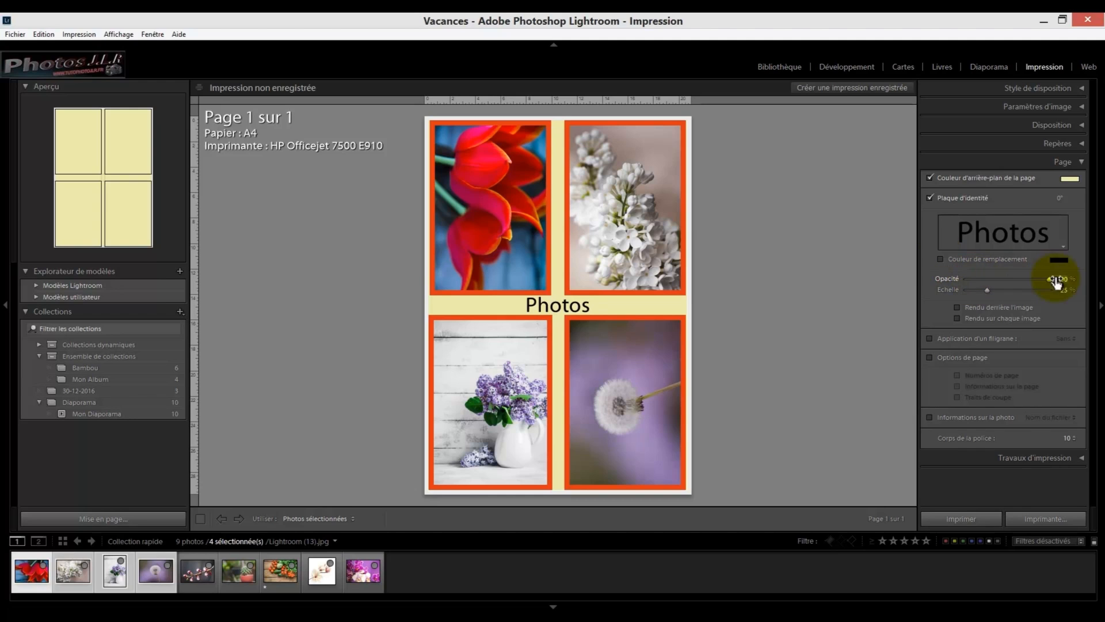
pyautogui.moveTo(1051, 279); pyautogui.dragTo(1038, 285)
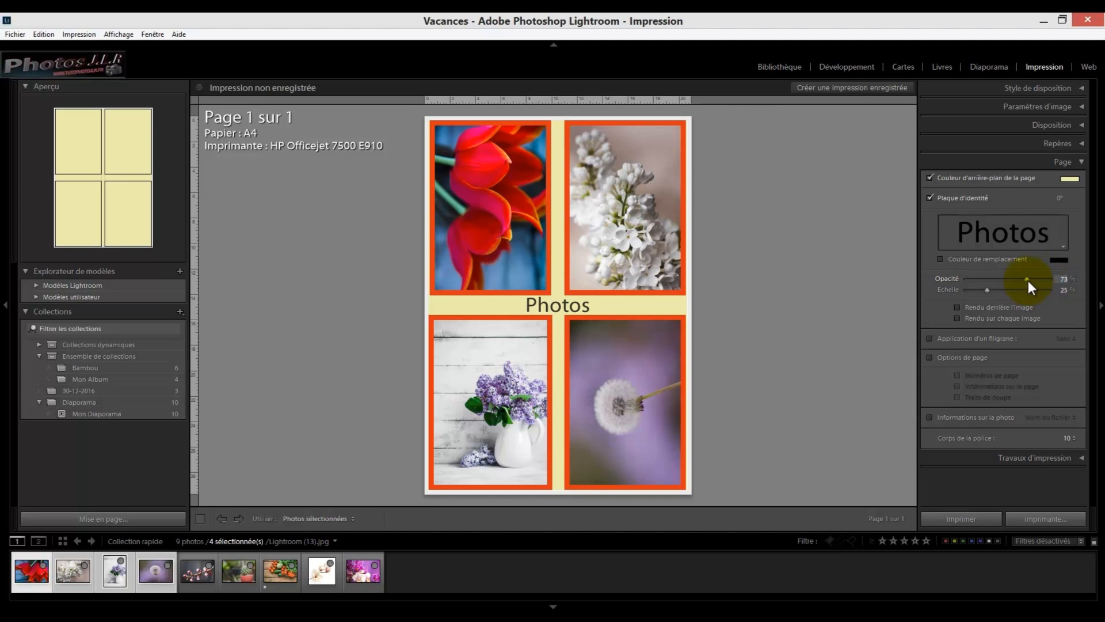
pyautogui.moveTo(987, 290); pyautogui.dragTo(986, 292)
pyautogui.moveTo(556, 309)
pyautogui.mouseDown()
pyautogui.moveTo(483, 307)
pyautogui.moveTo(558, 304)
pyautogui.mouseUp()
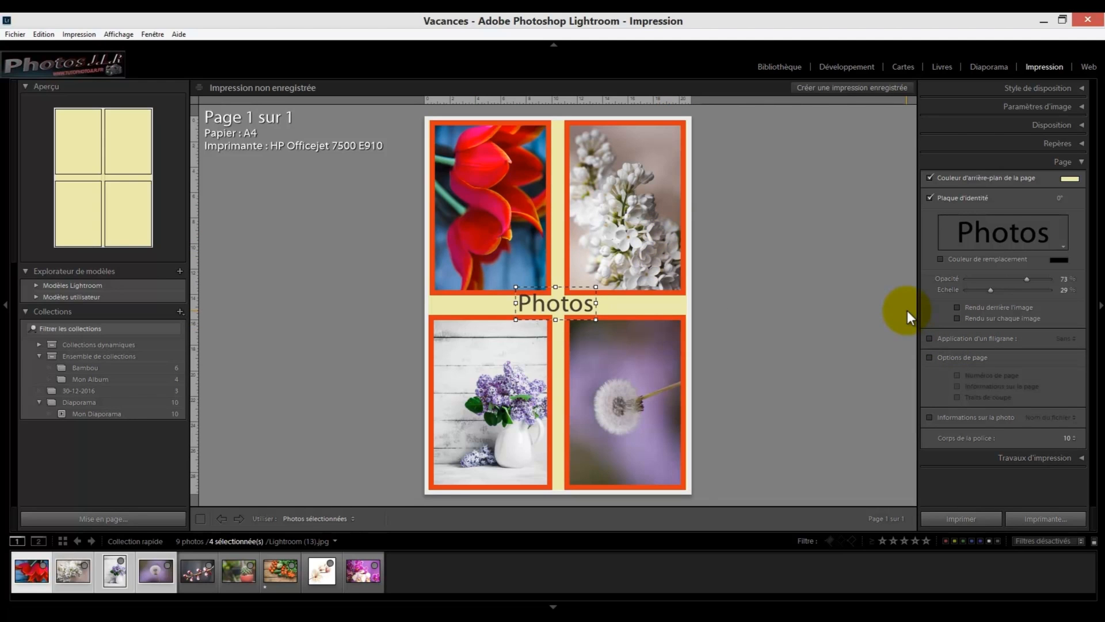
# Step: Apply the JLR watermark to the photos on the page
pyautogui.click(930, 337)
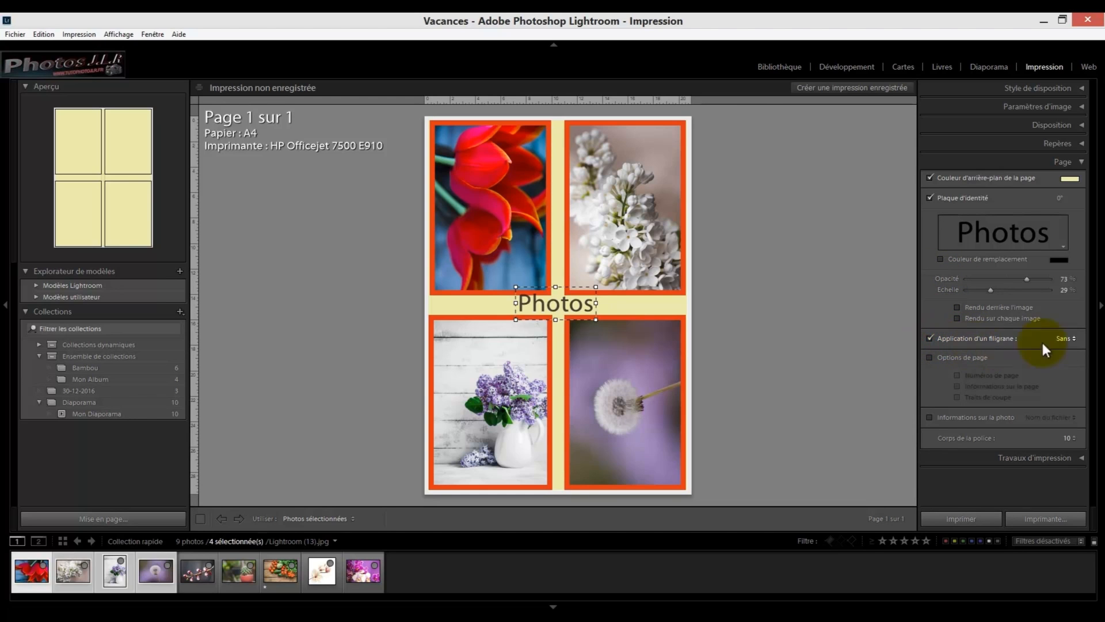
pyautogui.click(1074, 339)
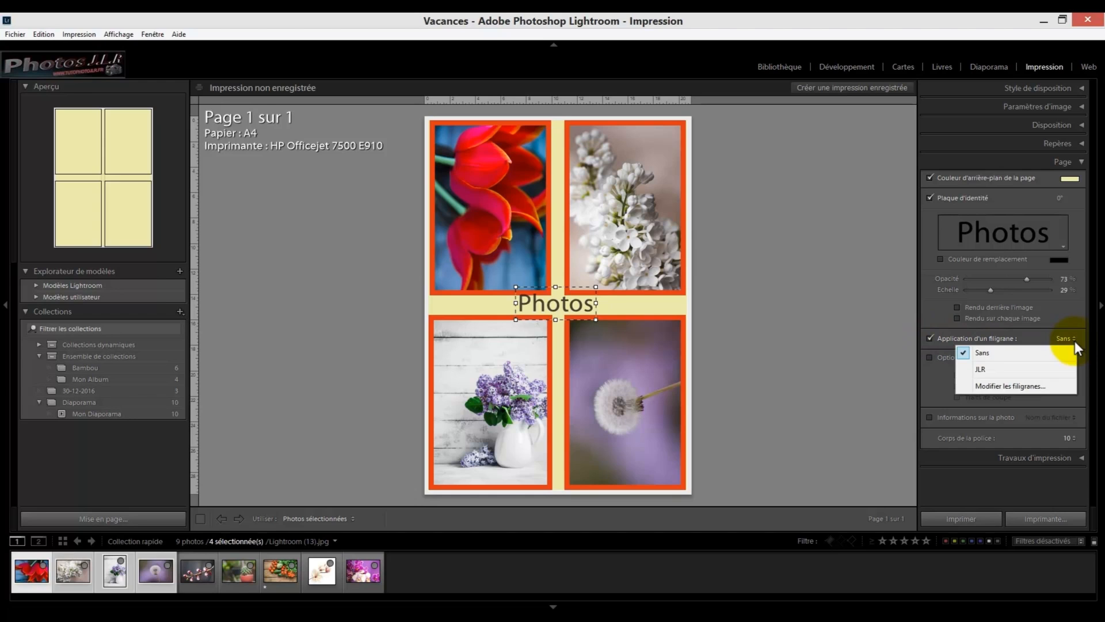
pyautogui.click(982, 368)
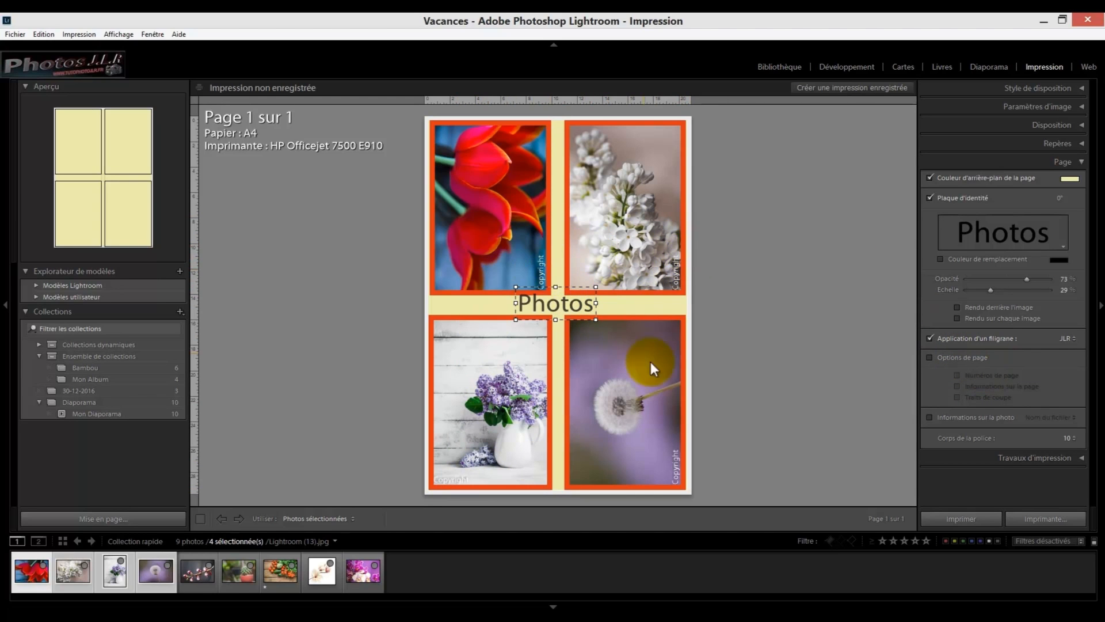
pyautogui.click(453, 481)
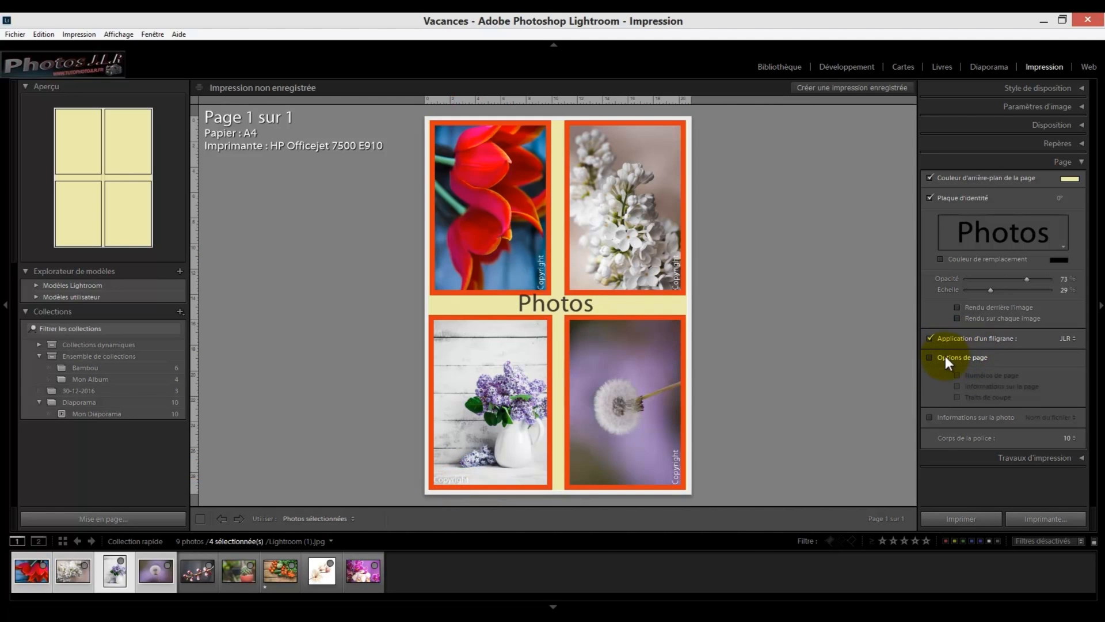
# Step: Enable the page options, try page numbers and page information, and leave only the crop marks (Traits de coupe) on
pyautogui.click(930, 358)
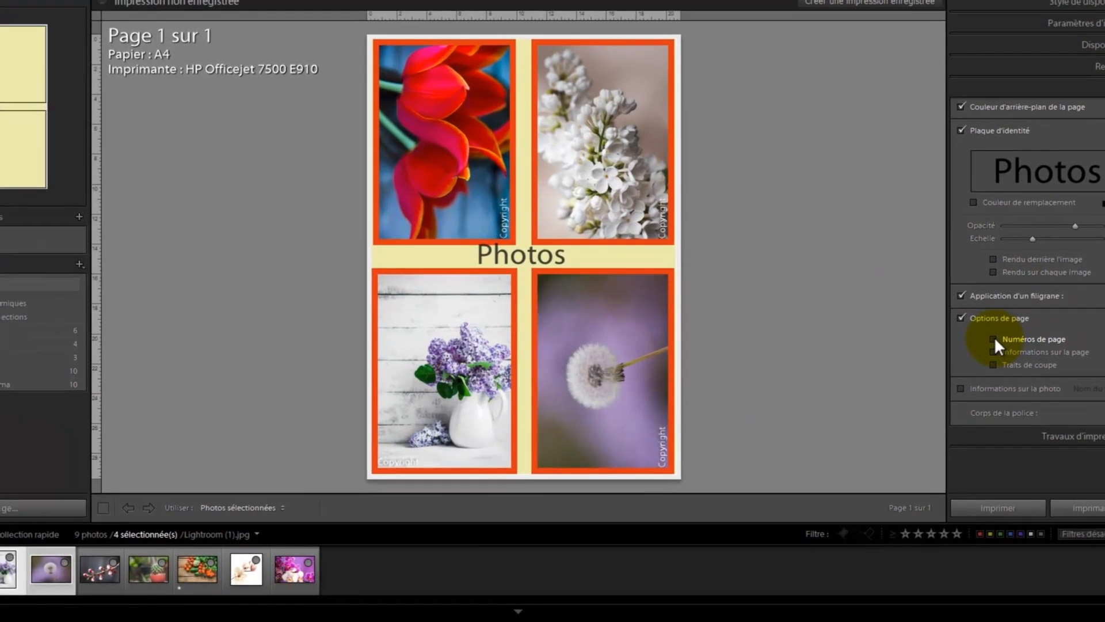
pyautogui.click(993, 339)
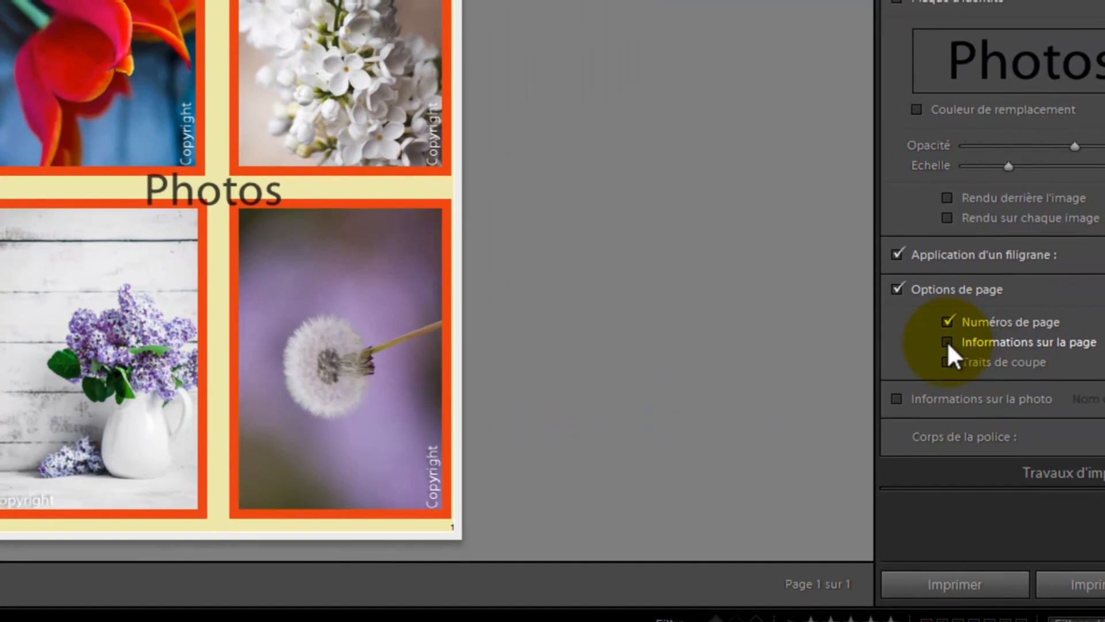
pyautogui.click(947, 342)
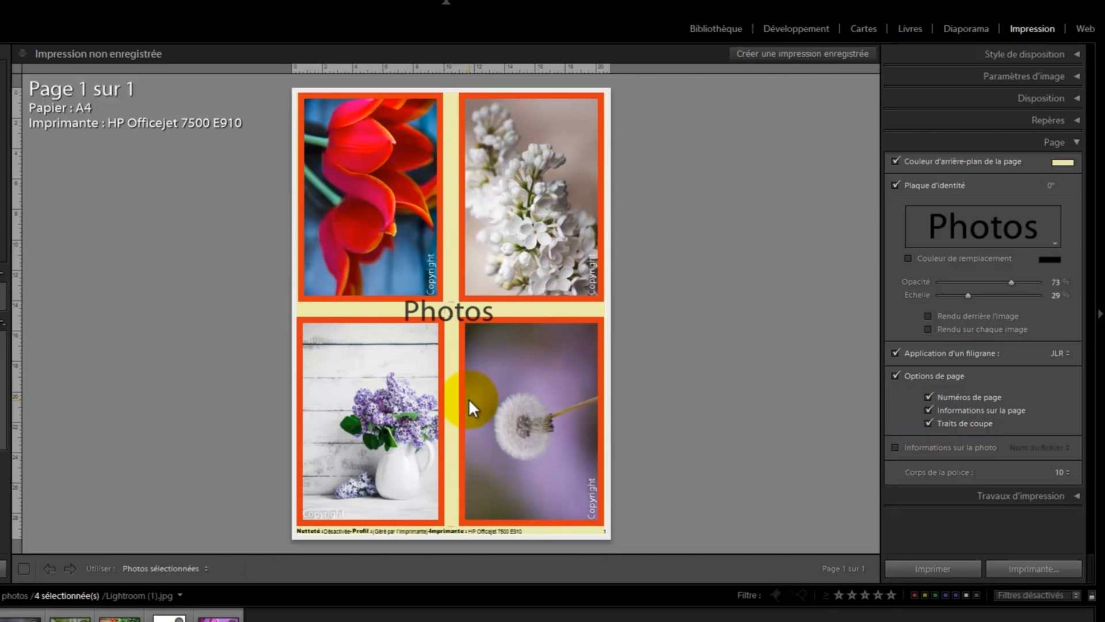
pyautogui.click(929, 409)
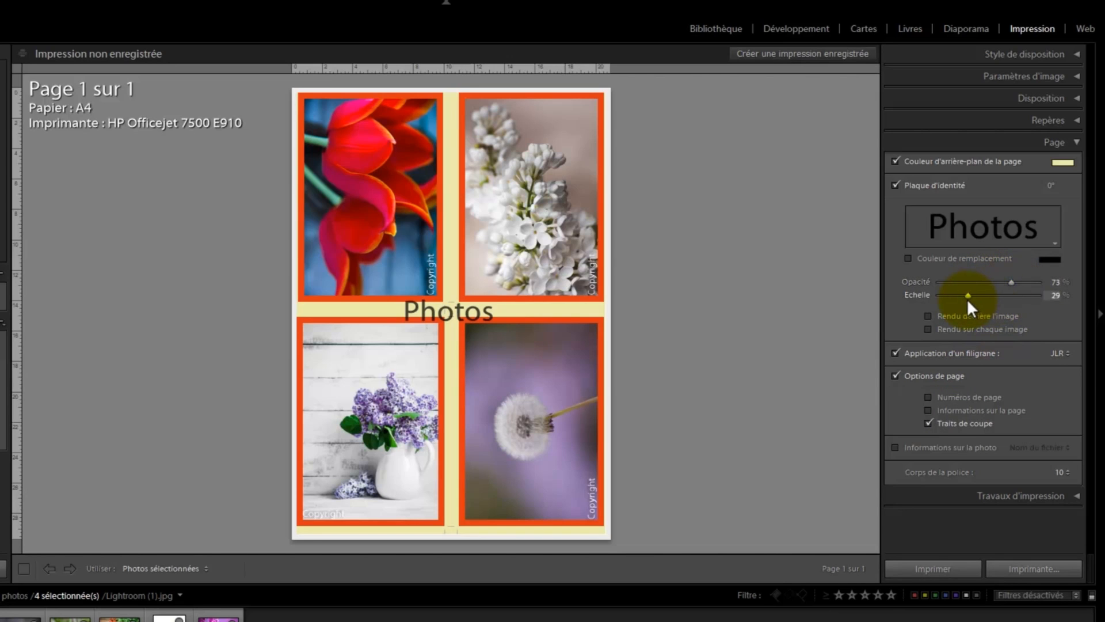
# Step: Reduce the identity plate's scale to 12 % and centre it in the gap between the photos
pyautogui.moveTo(967, 296); pyautogui.dragTo(948, 304)
pyautogui.click(451, 308)
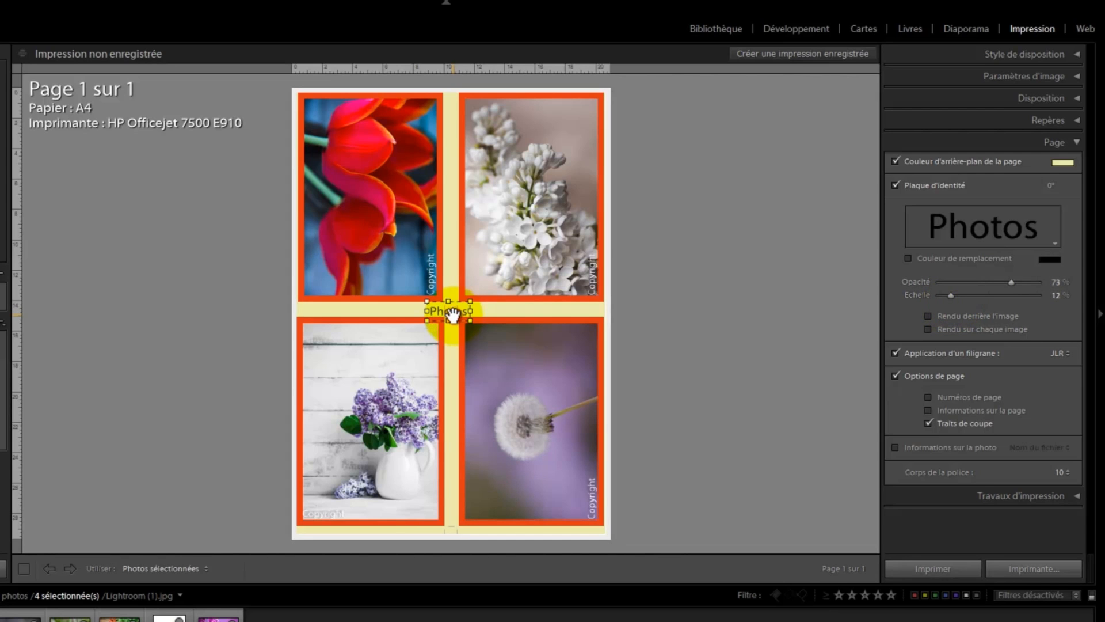
pyautogui.moveTo(453, 311); pyautogui.dragTo(455, 312)
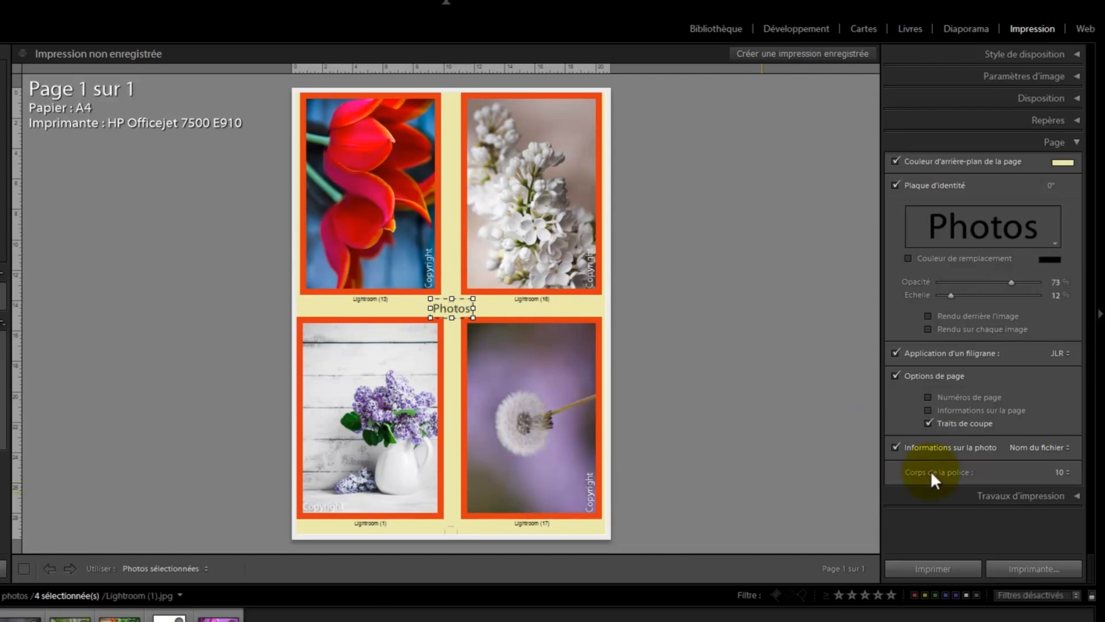
# Step: Keep the file name (Nom du fichier) as the photo information and set its font size to 12
pyautogui.click(1068, 447)
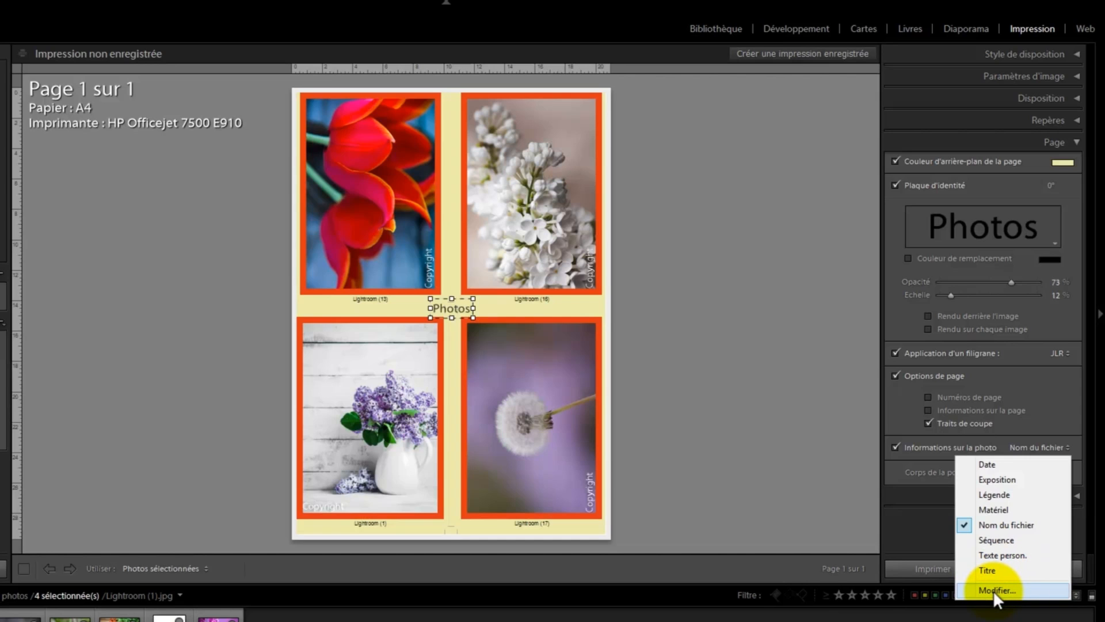
pyautogui.click(830, 418)
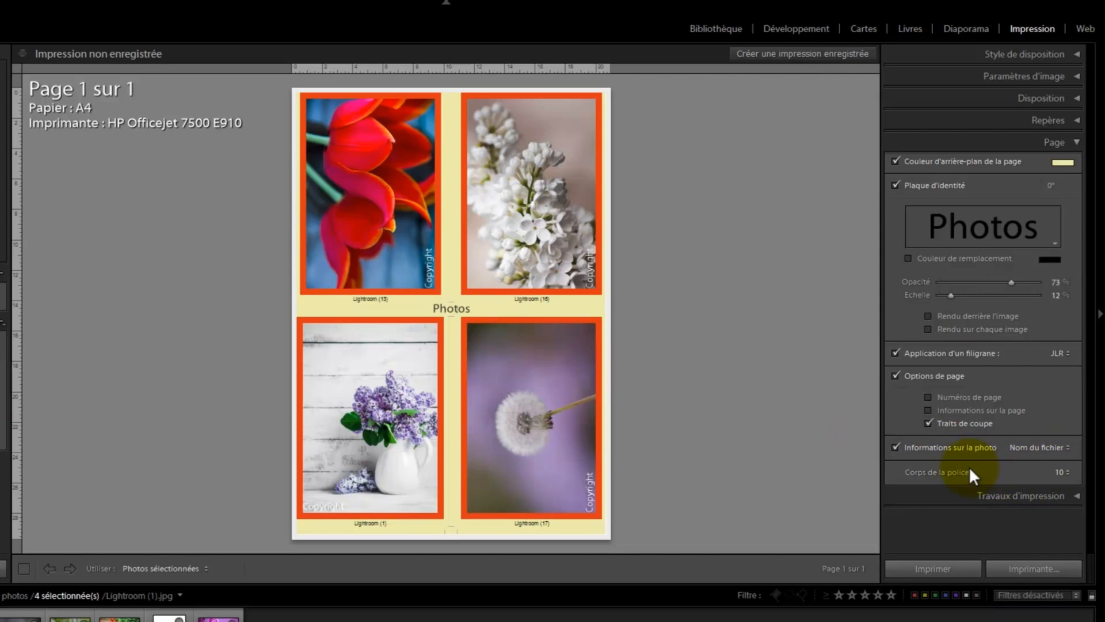
pyautogui.click(1067, 472)
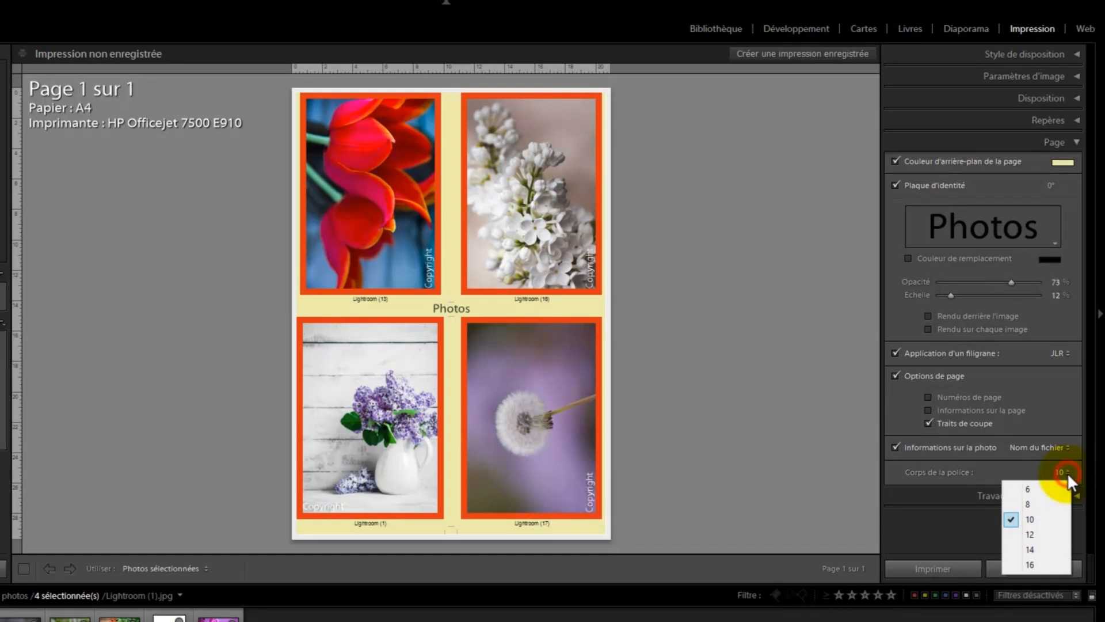
pyautogui.click(1031, 530)
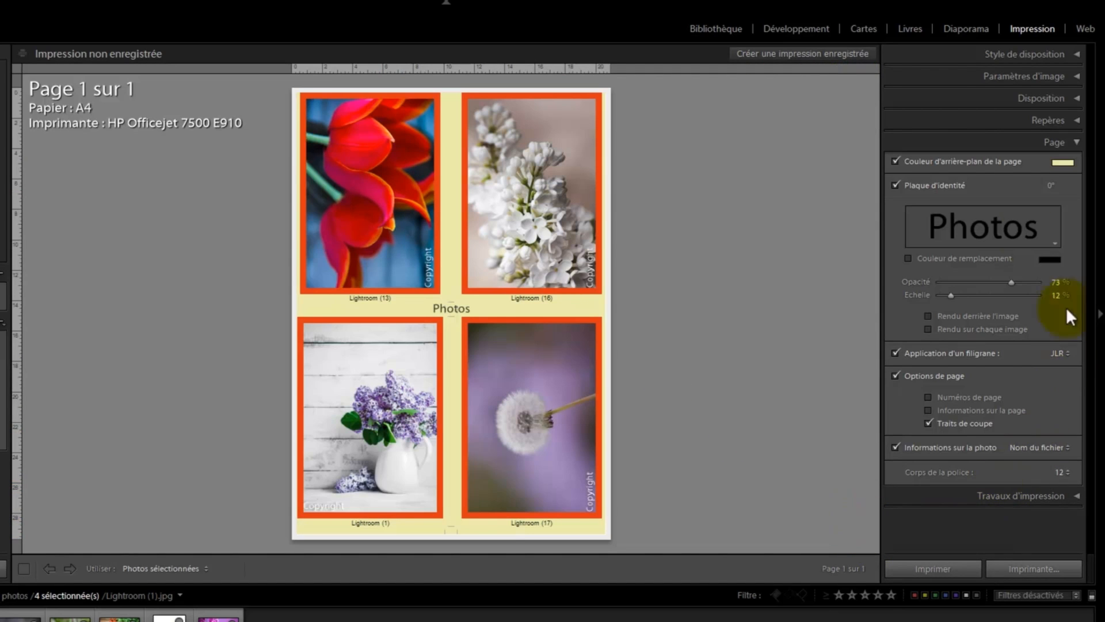
# Step: In the print job settings, keep Imprimante as the output and enable a print resolution of 300 ppp
pyautogui.click(1076, 142)
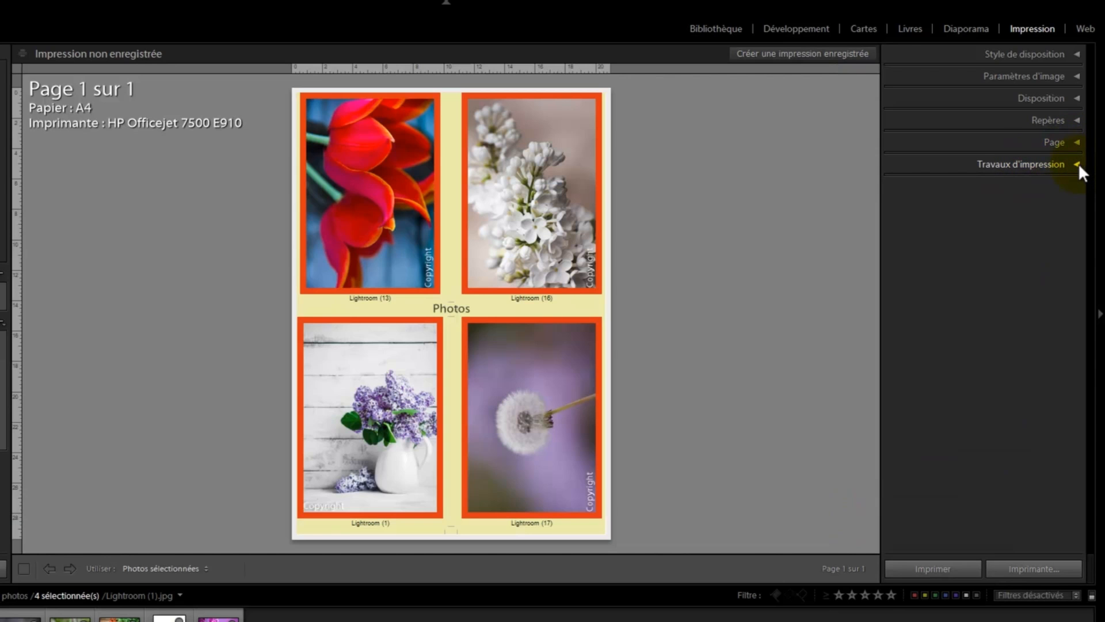
pyautogui.click(1078, 163)
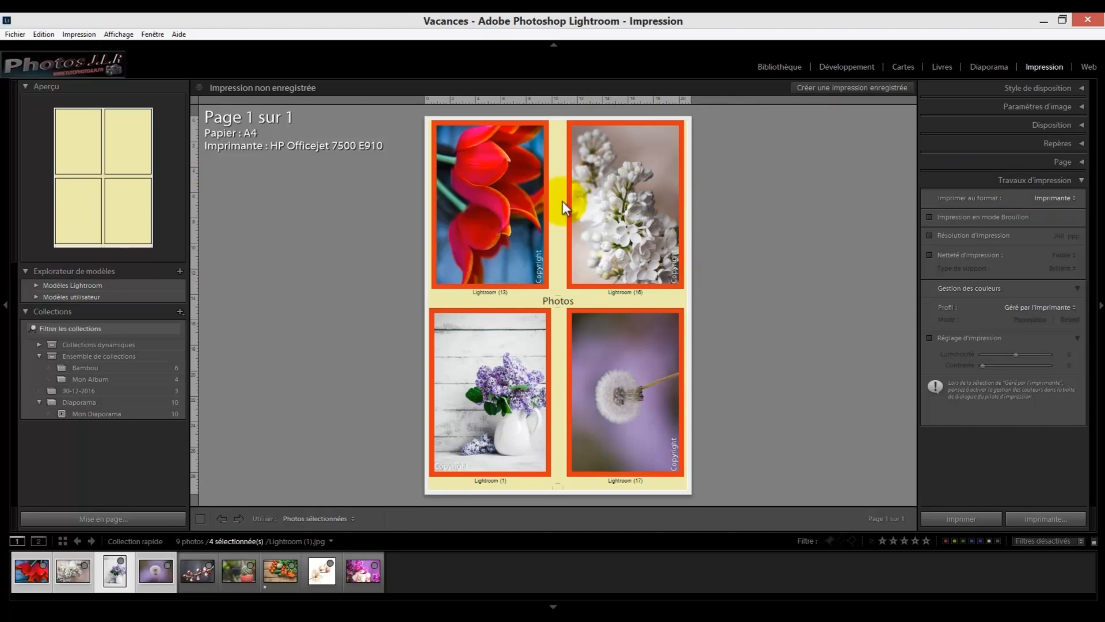
pyautogui.click(1074, 198)
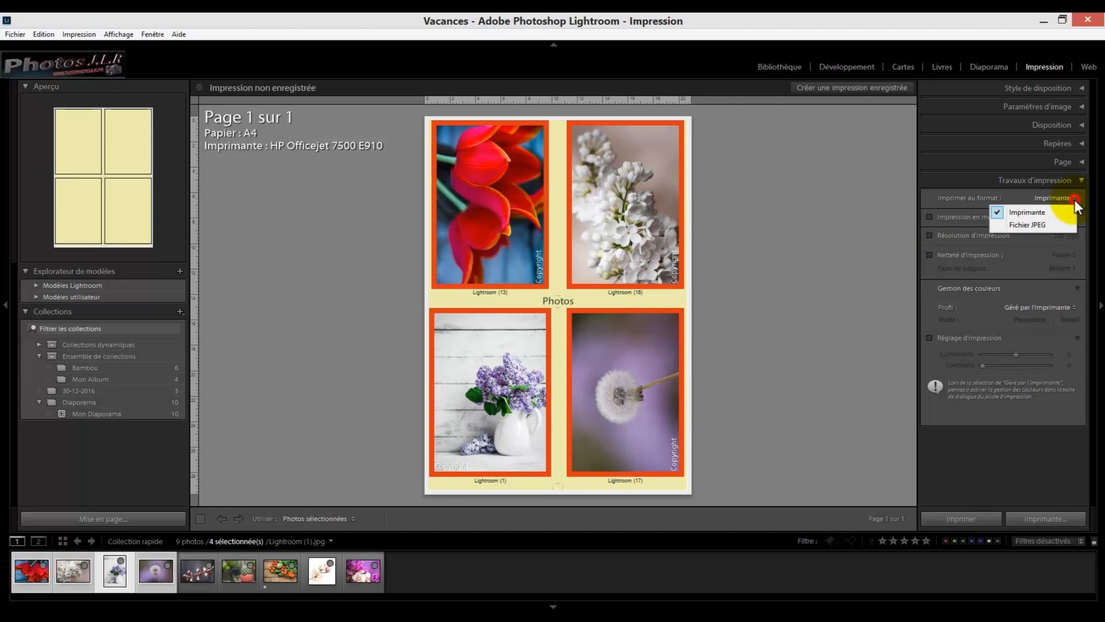
pyautogui.click(1021, 211)
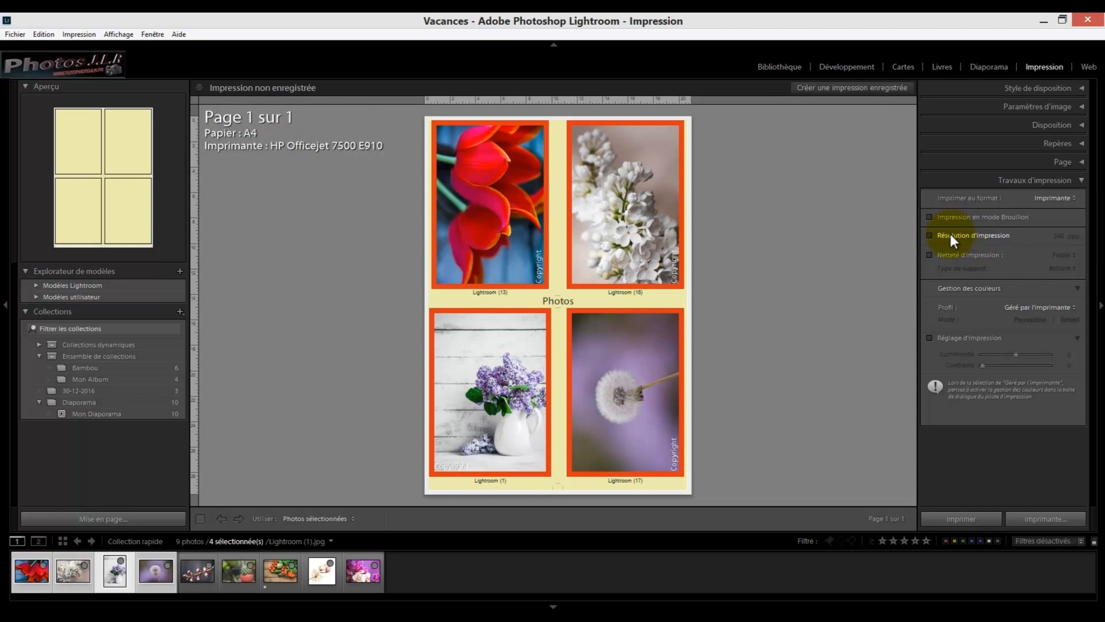
pyautogui.click(929, 235)
pyautogui.click(1059, 236)
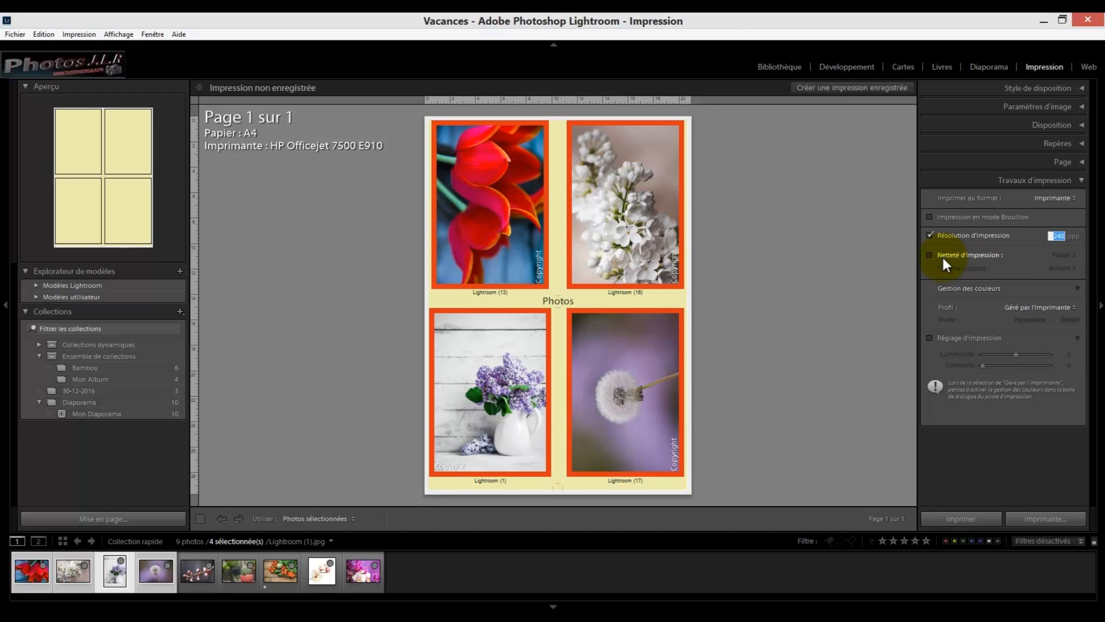
pyautogui.write('300')
# Step: Enable print sharpening and set its level to Standard
pyautogui.click(930, 254)
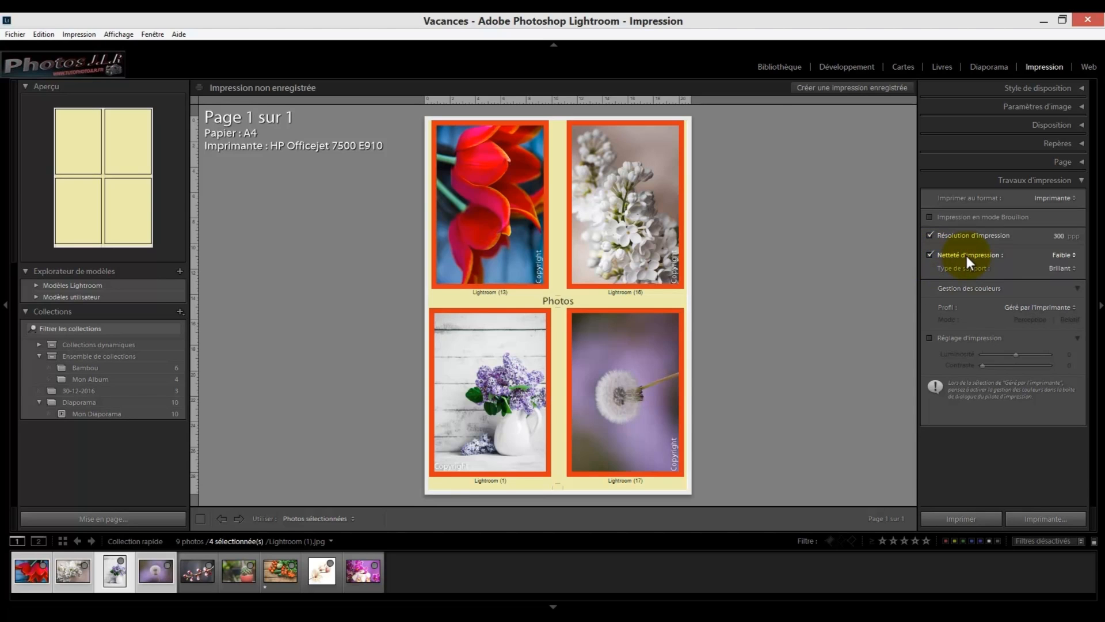
pyautogui.click(1072, 256)
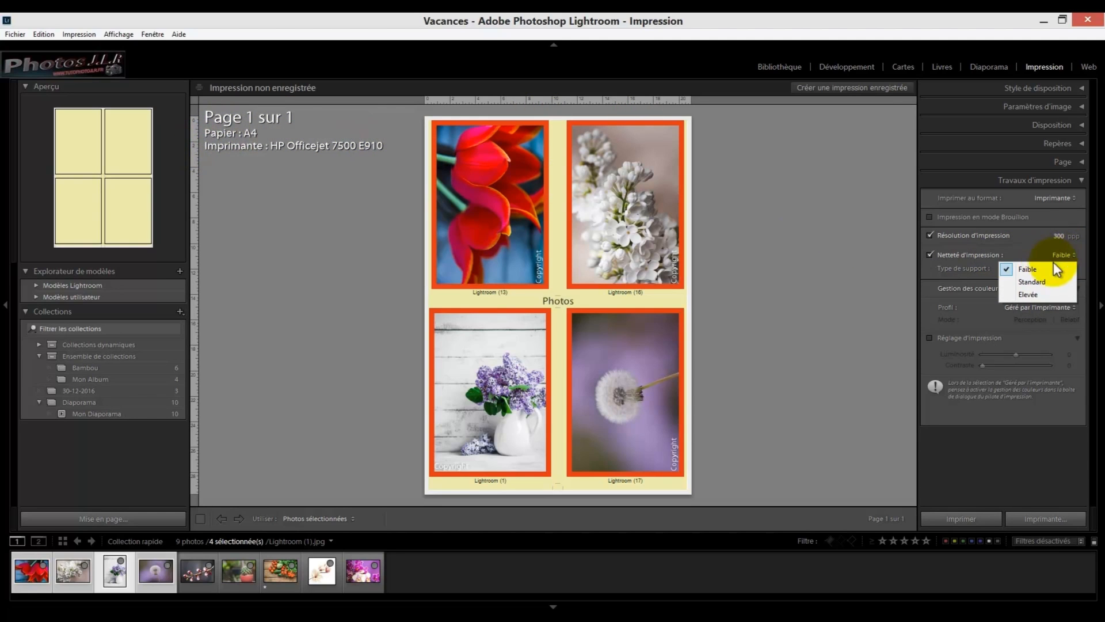
pyautogui.click(1034, 282)
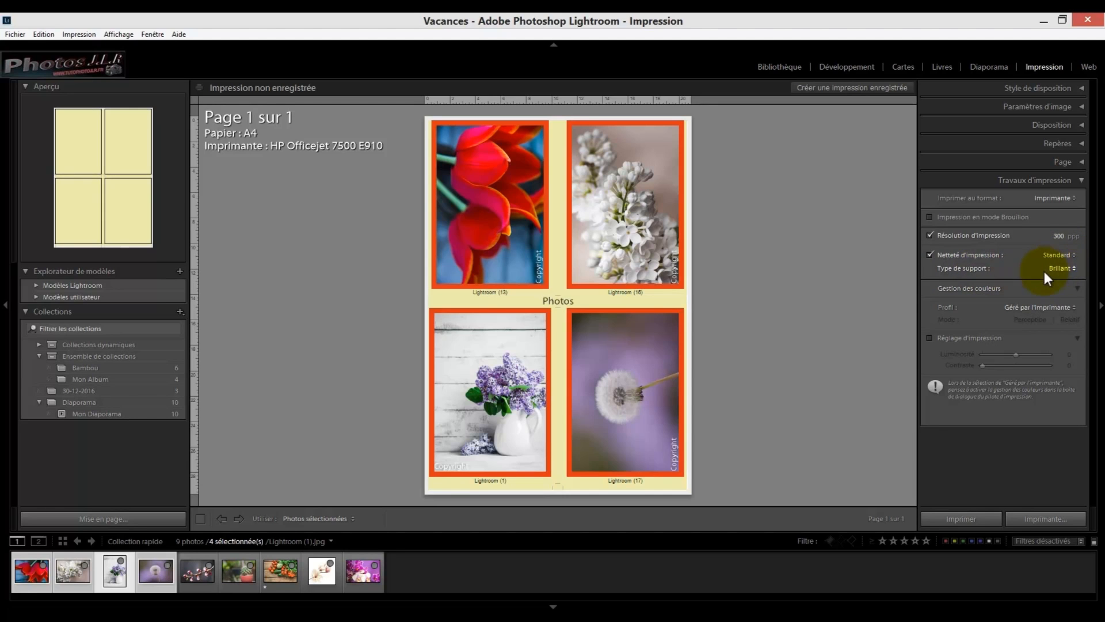
# Step: Keep Brillant as the sharpening media type and, after checking the other available profiles, leave the colour profile on Géré par l'imprimante
pyautogui.click(1074, 268)
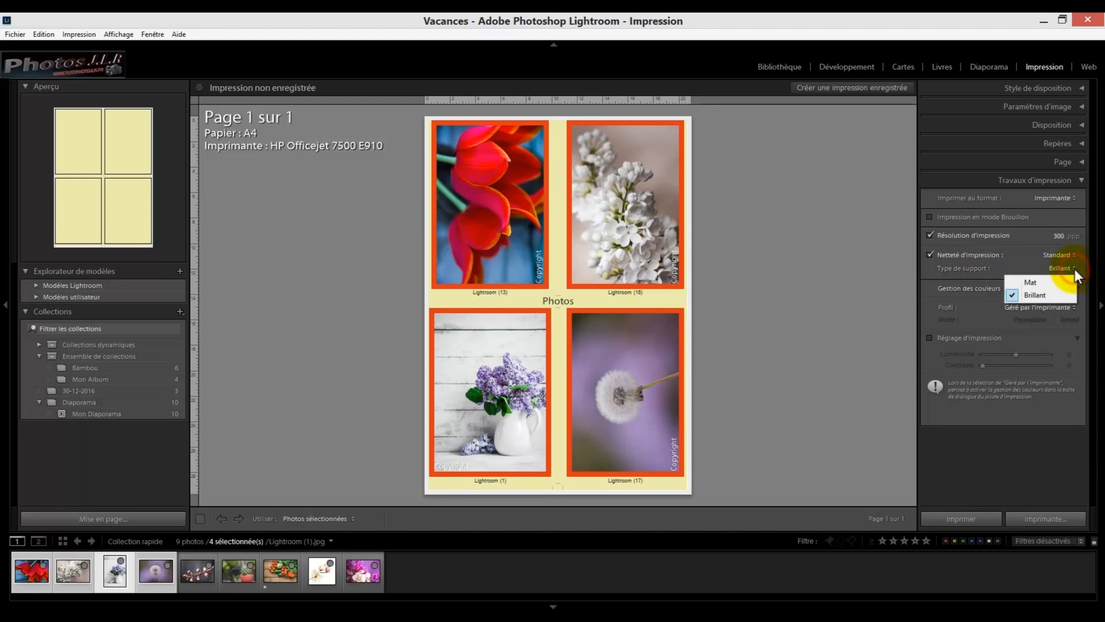
pyautogui.click(1041, 297)
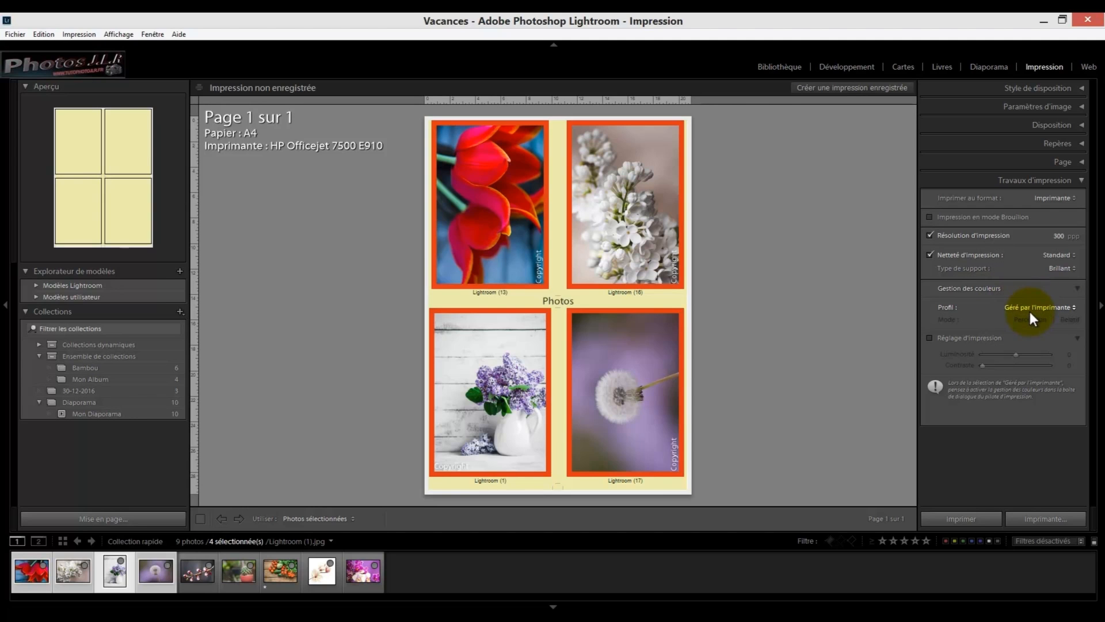
pyautogui.click(1074, 307)
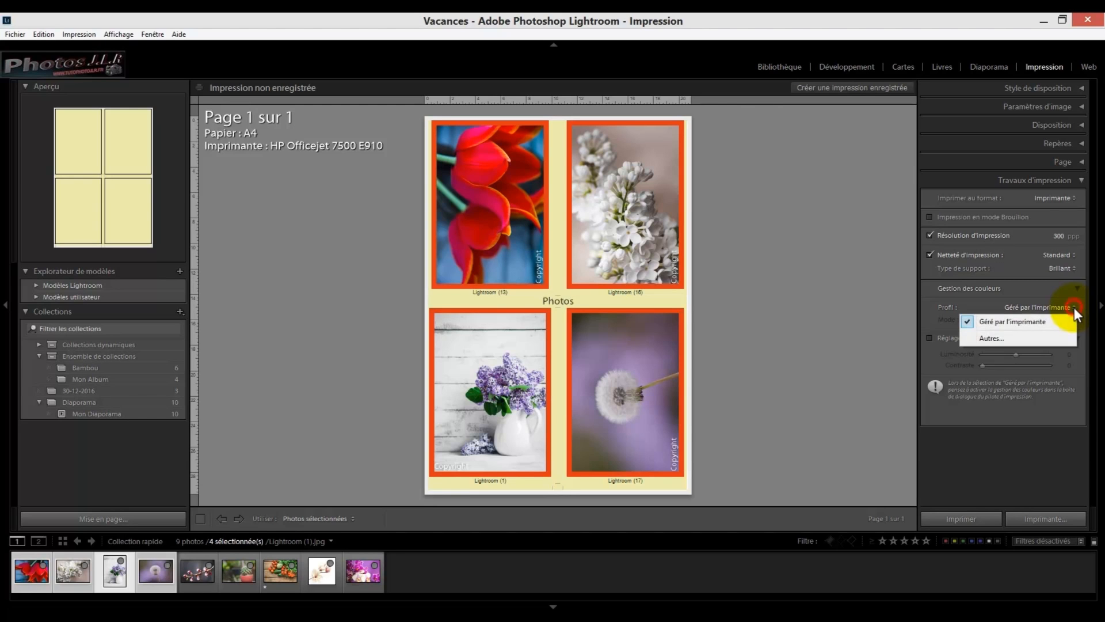
pyautogui.click(988, 337)
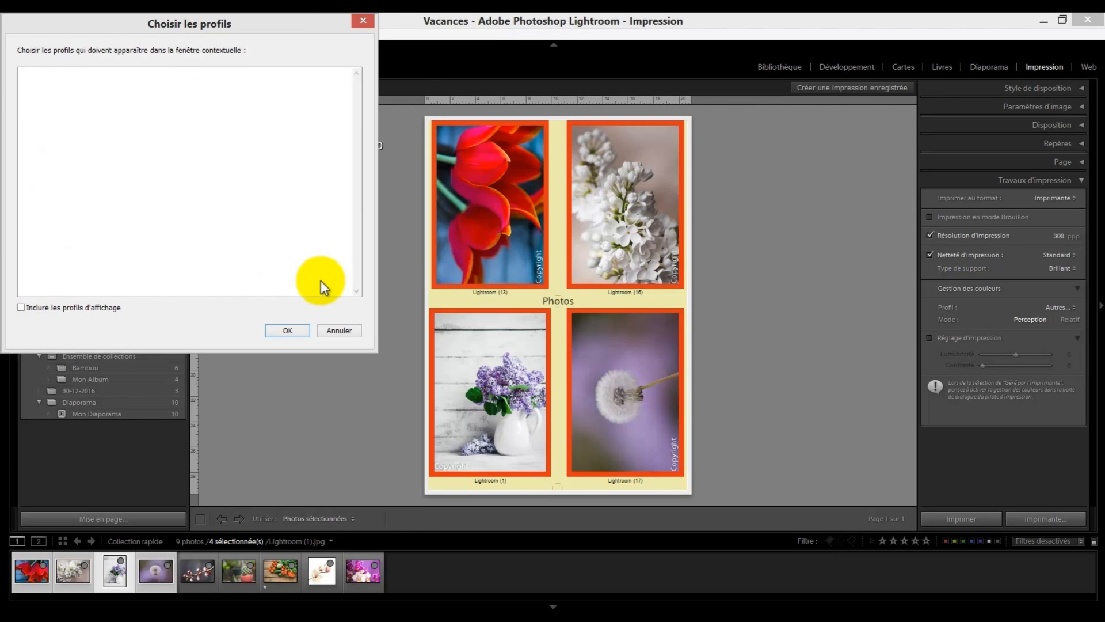
pyautogui.click(362, 19)
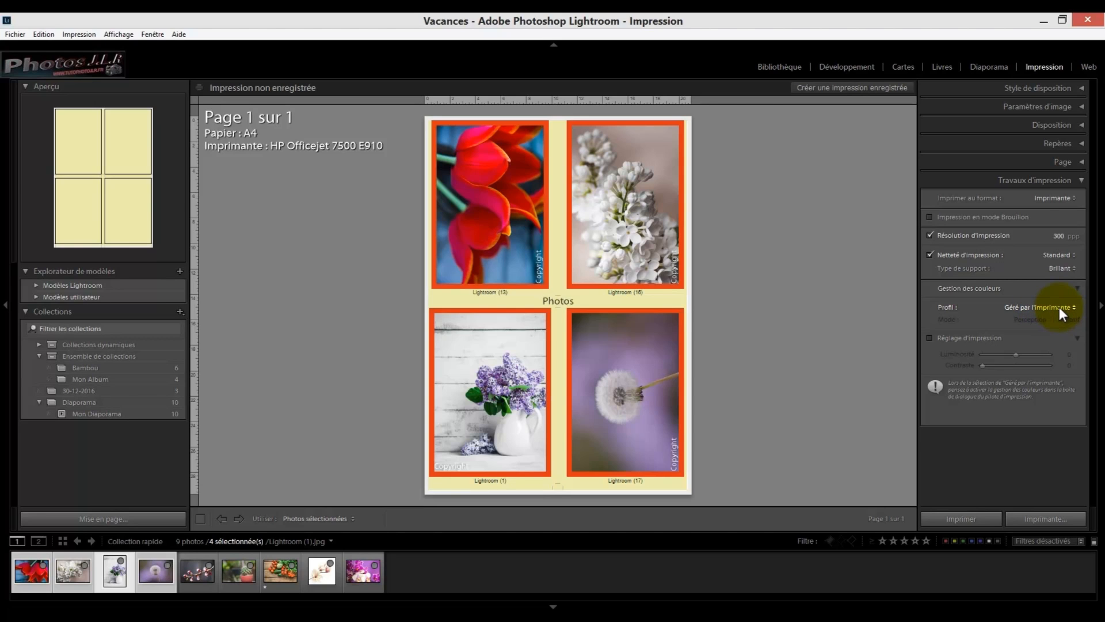
# Step: Enable the print adjustment (Réglage d'impression) and set its brightness to -2 and contrast to +49
pyautogui.click(929, 338)
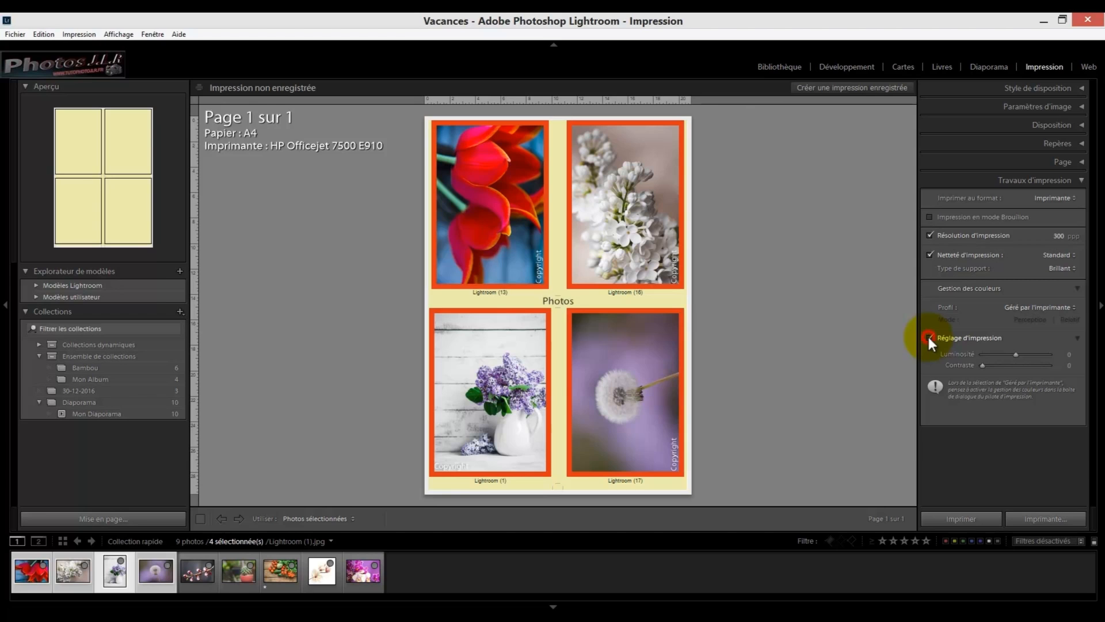
pyautogui.moveTo(1015, 354)
pyautogui.mouseDown()
pyautogui.moveTo(986, 356)
pyautogui.moveTo(1013, 347)
pyautogui.moveTo(1025, 354)
pyautogui.moveTo(996, 364)
pyautogui.moveTo(1017, 365)
pyautogui.mouseUp()
pyautogui.click(1009, 366)
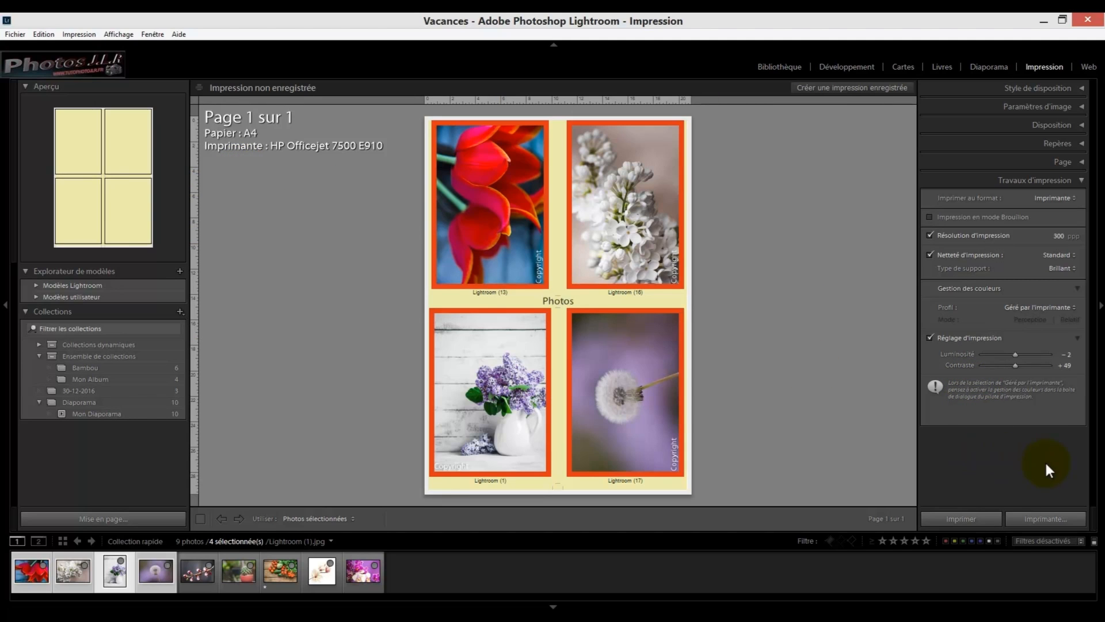
# Step: Try the paper type Papier jet d'encre couleur HP in the HP Officejet 7500 E910's print properties
pyautogui.click(1042, 519)
pyautogui.moveTo(611, 226); pyautogui.dragTo(717, 201)
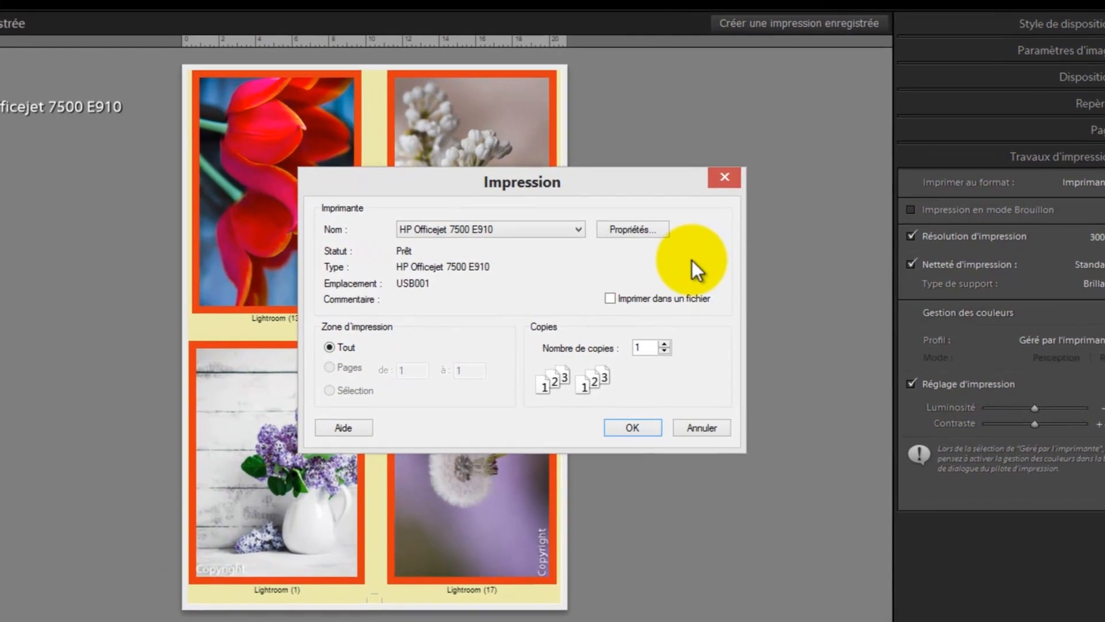
pyautogui.click(630, 229)
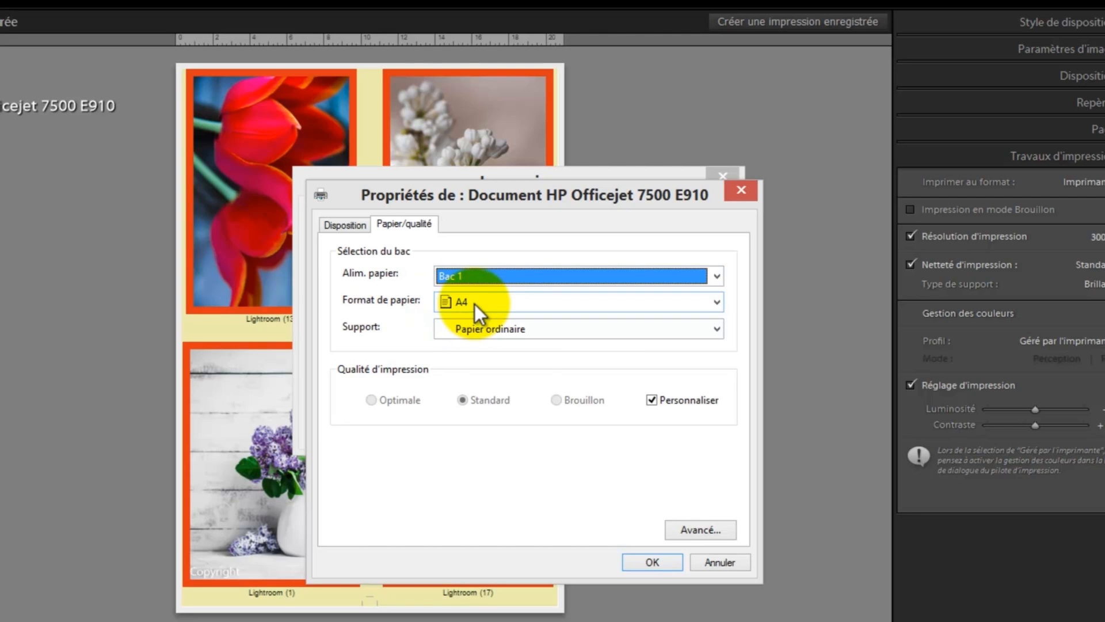
pyautogui.click(717, 327)
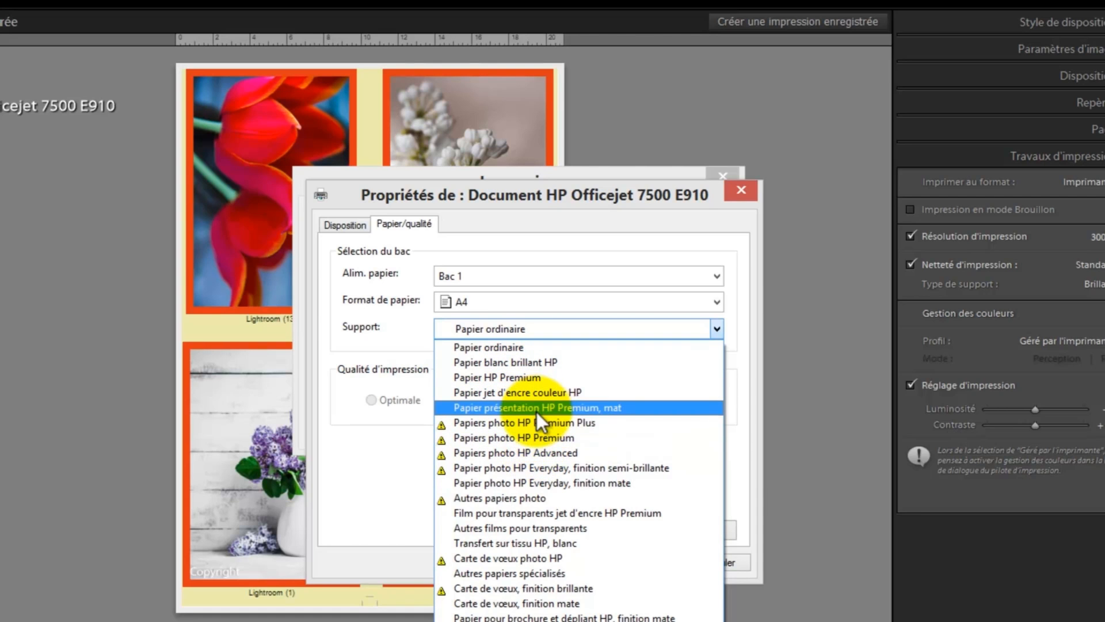
pyautogui.click(512, 392)
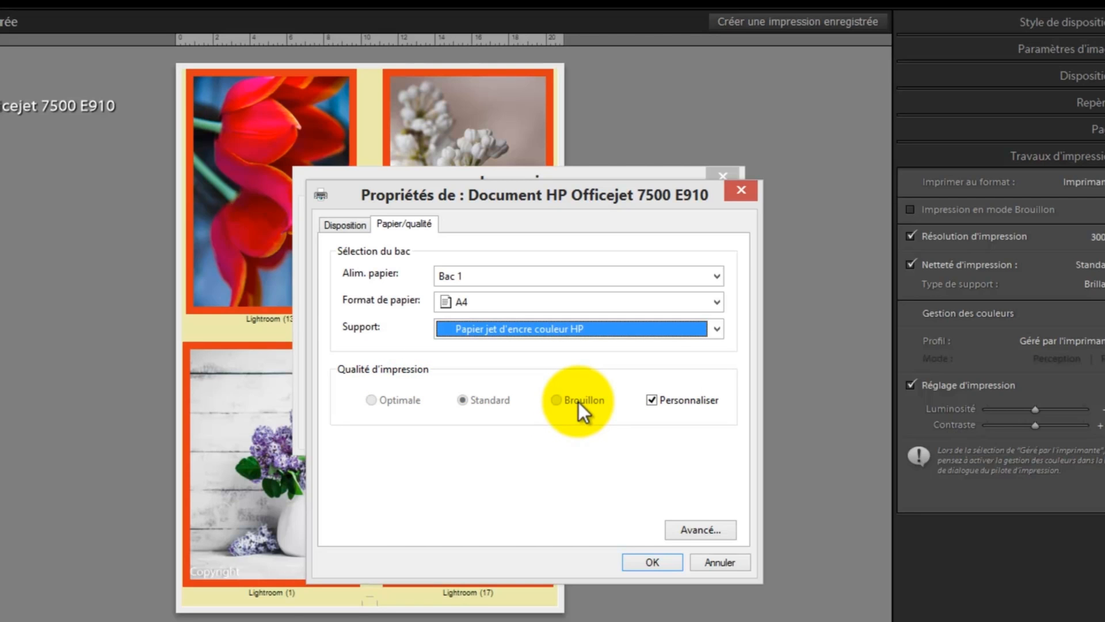
# Step: Examine the printer's advanced options, and cancel out of the printer properties and print dialog without saving
pyautogui.click(700, 529)
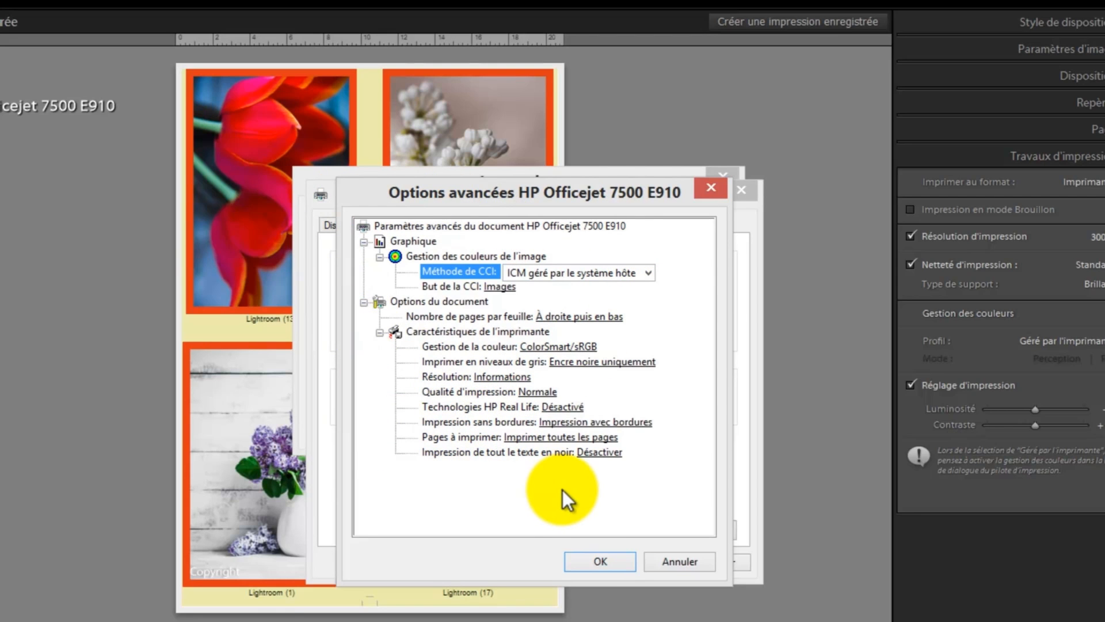
pyautogui.click(685, 563)
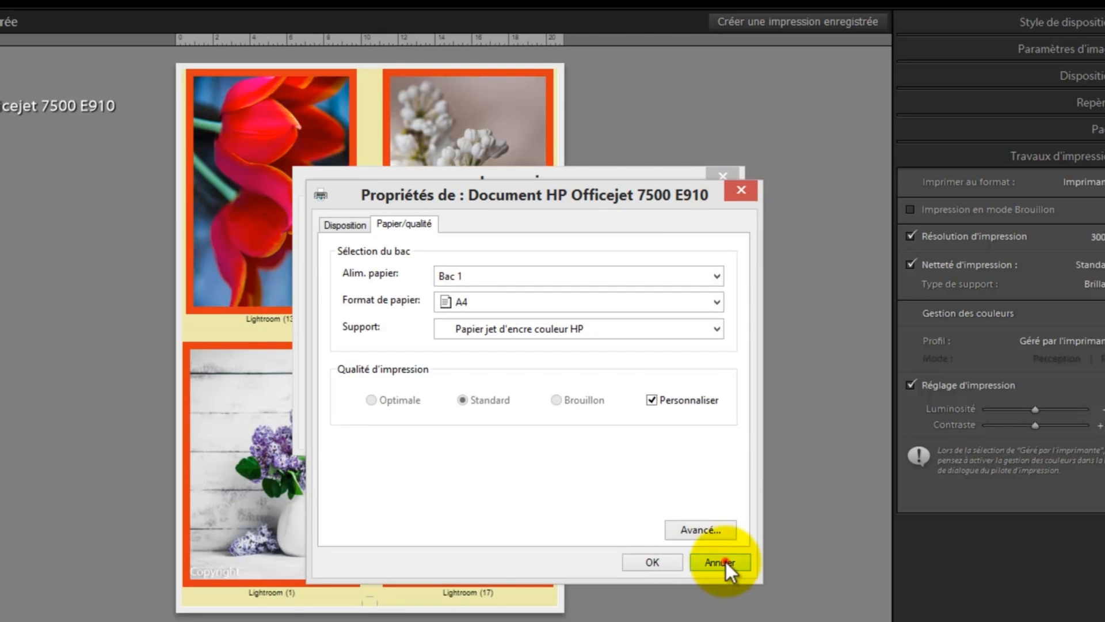
pyautogui.click(720, 562)
pyautogui.click(725, 175)
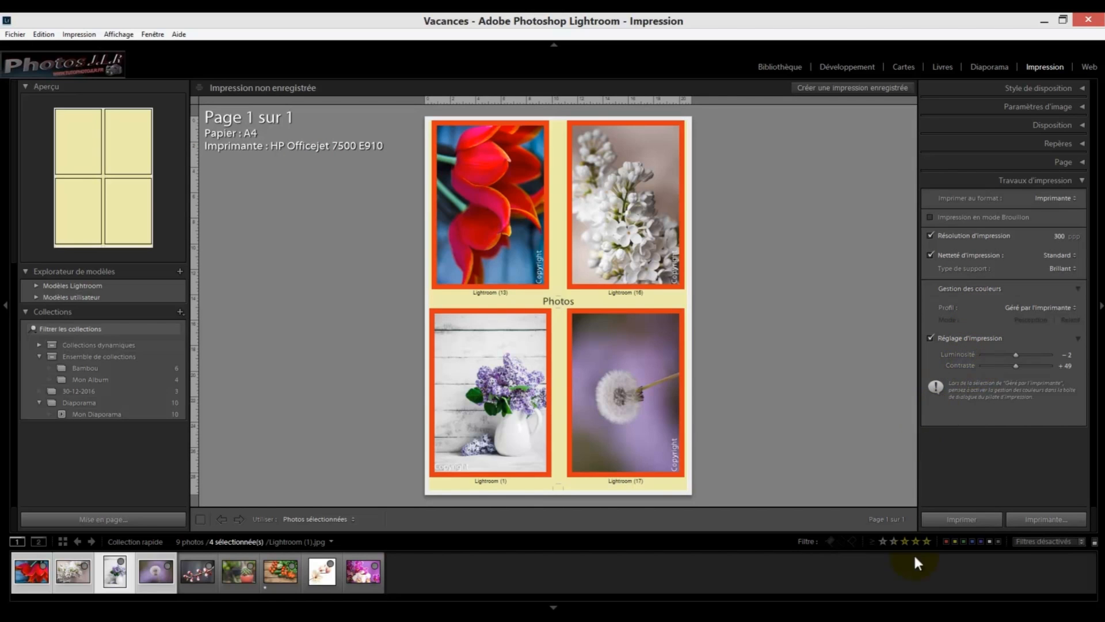
# Step: Print the four-photo page directly with the current print job settings
pyautogui.click(962, 519)
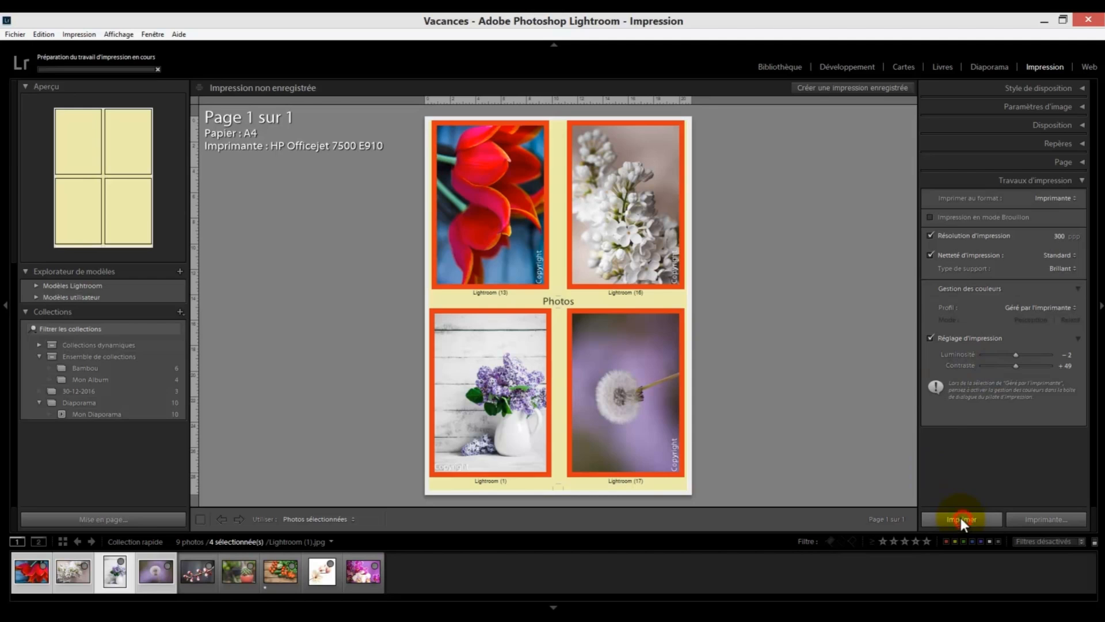